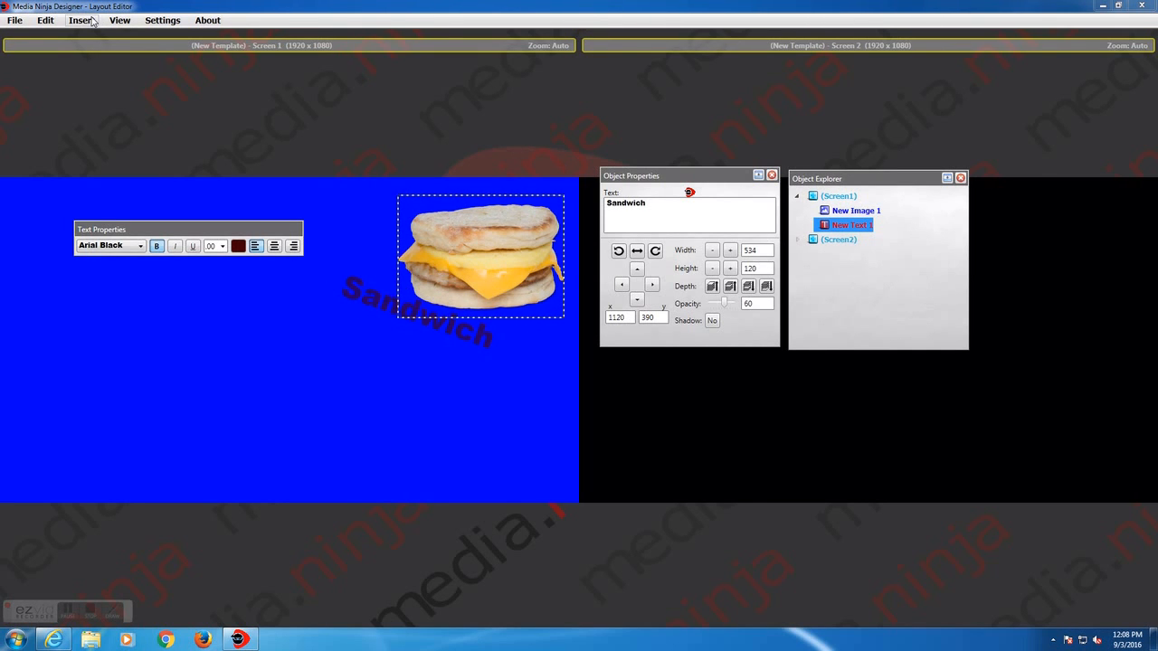
Nudge the sandwich image on Screen 1 to x 1310, y 40 and rename the image object Sandwich.
click(537, 221)
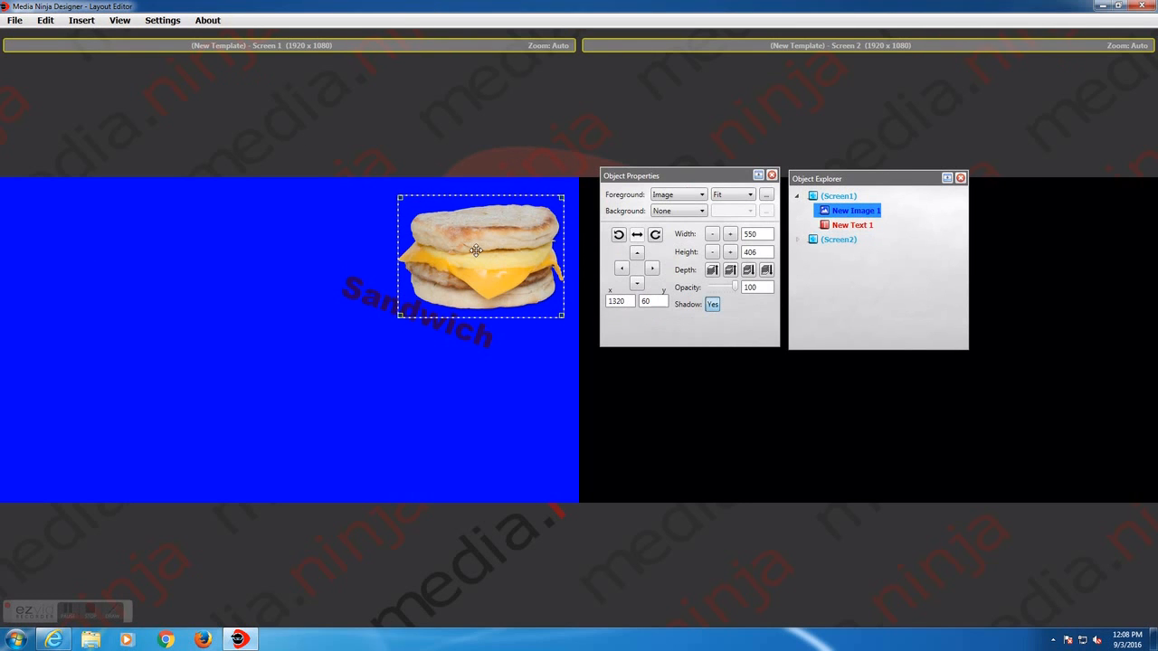
mouse_move(474, 249)
mouse_down()
mouse_move(454, 242)
mouse_move(475, 244)
mouse_up()
drag(828, 179, 646, 93)
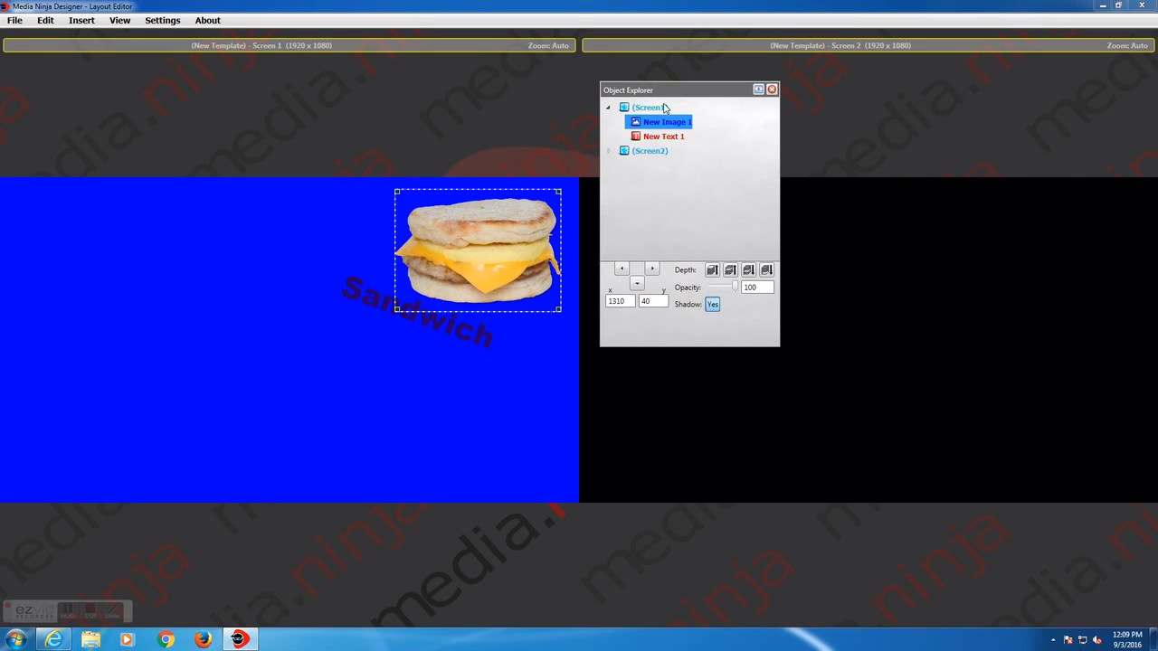
double_click(667, 125)
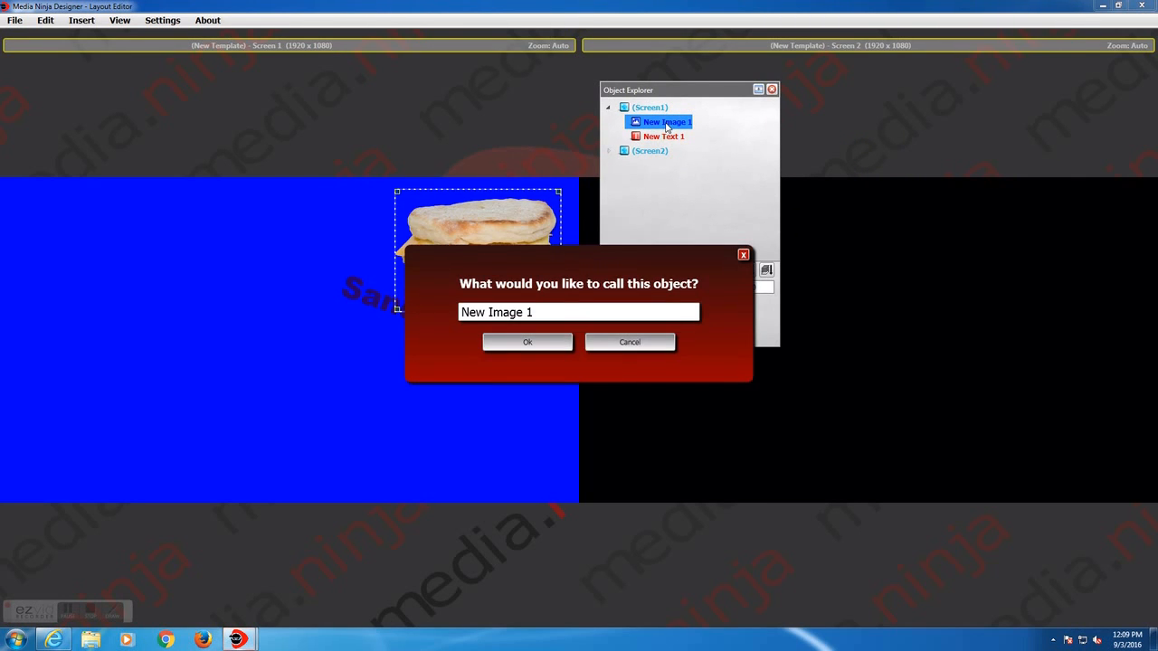
drag(458, 313, 592, 328)
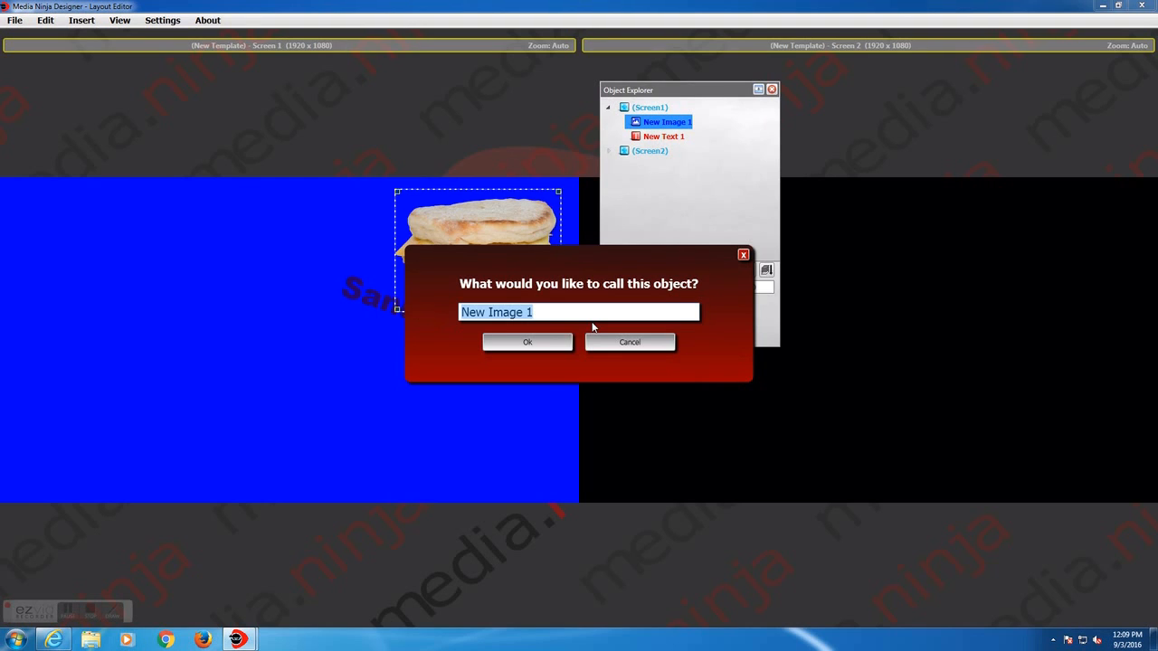
text(Sandwich)
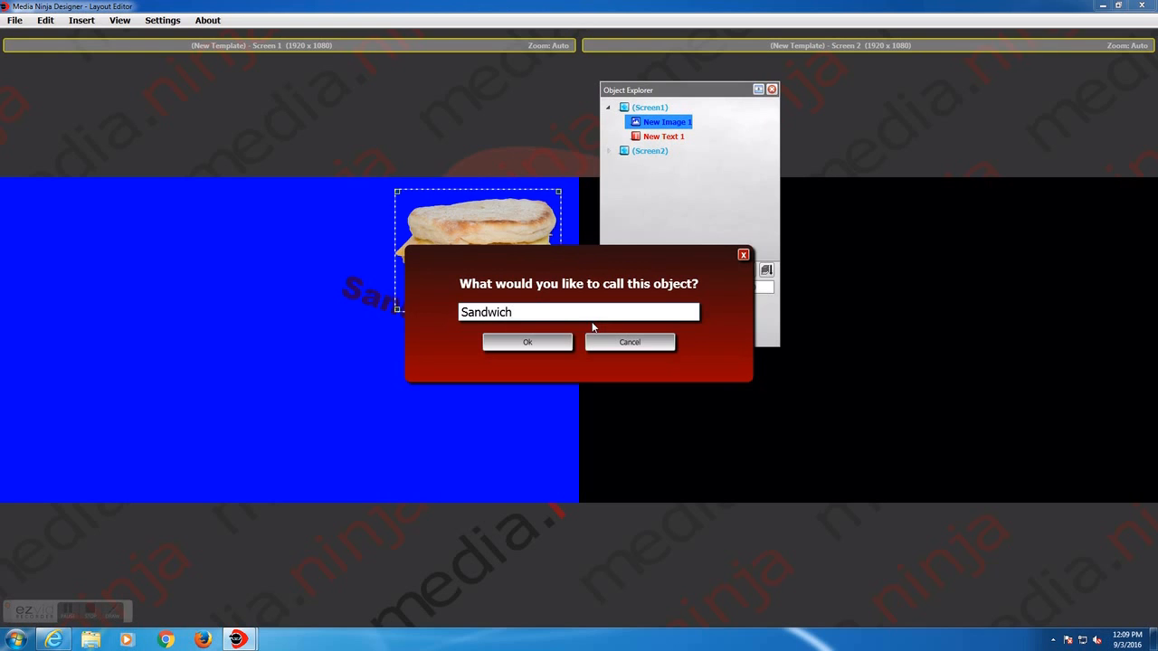
click(527, 342)
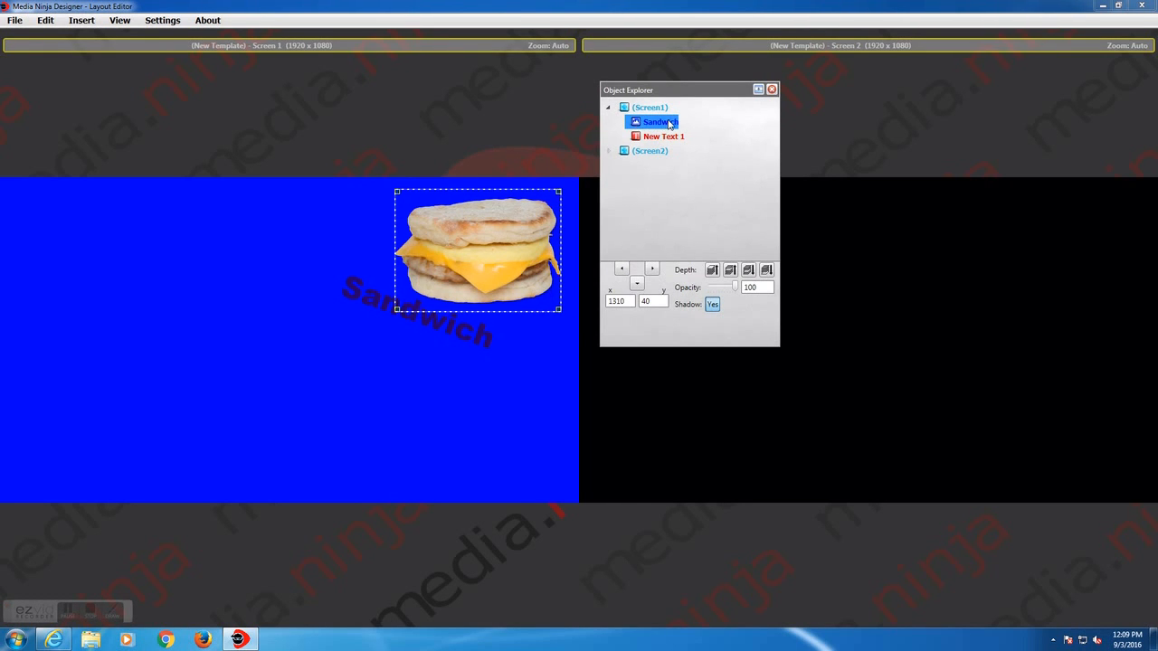
Insert a video object on Screen 1, enlarge it to about 614 by 356, and place it at x 0, y 0.
click(640, 136)
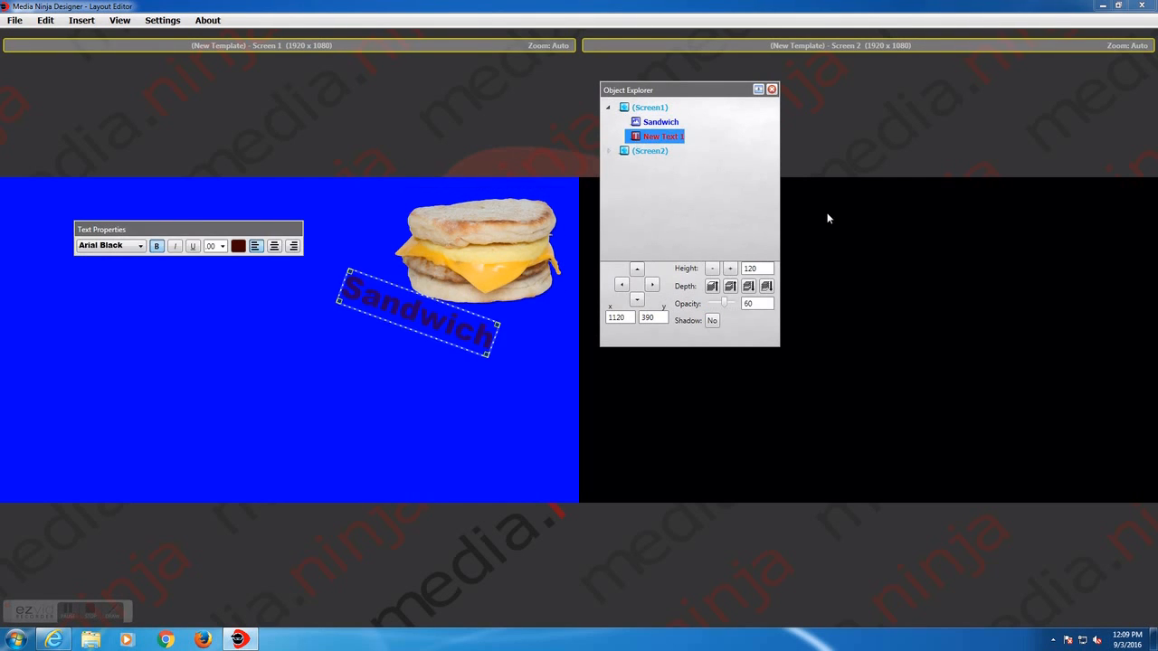
click(82, 19)
click(105, 110)
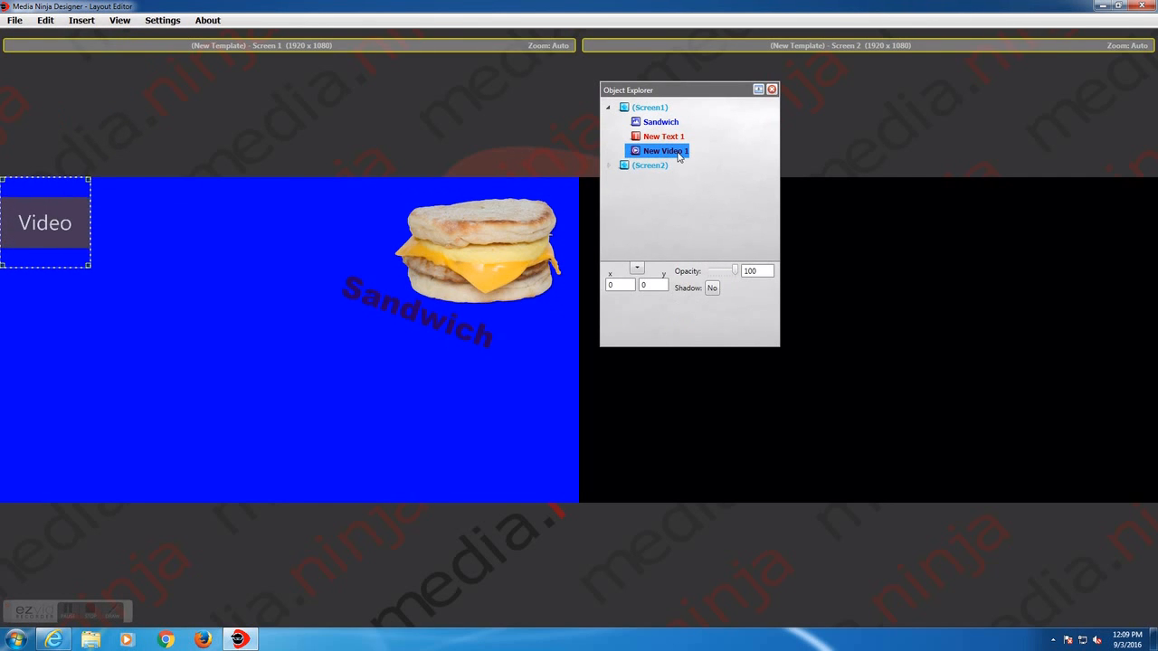
drag(53, 224, 144, 265)
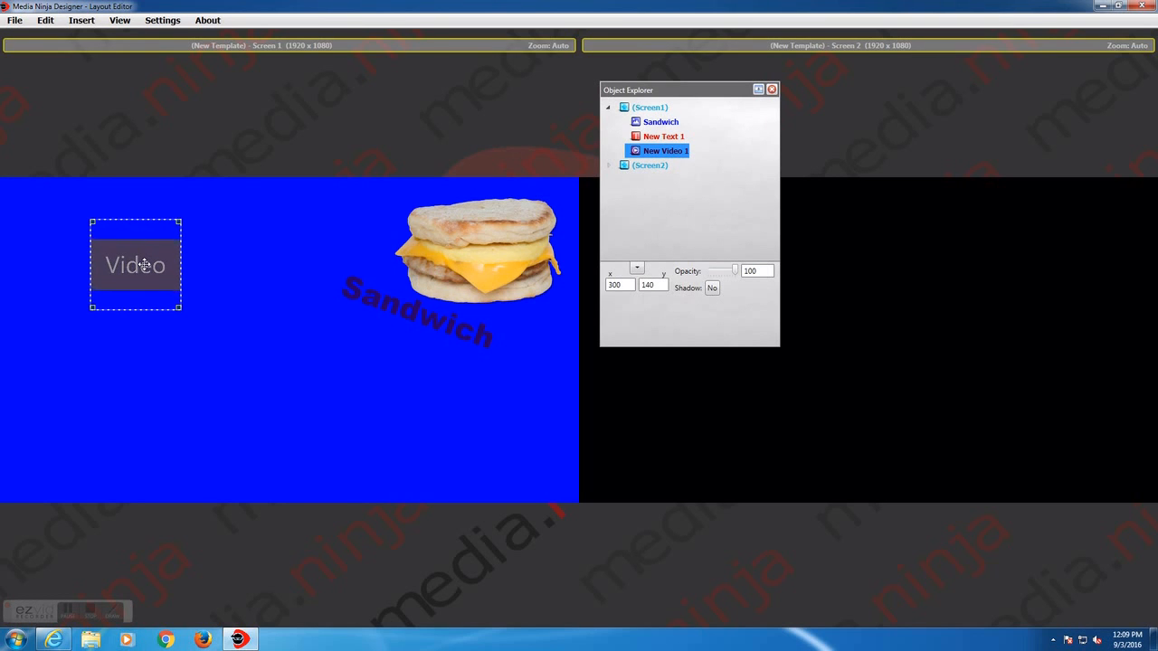
drag(139, 265, 56, 235)
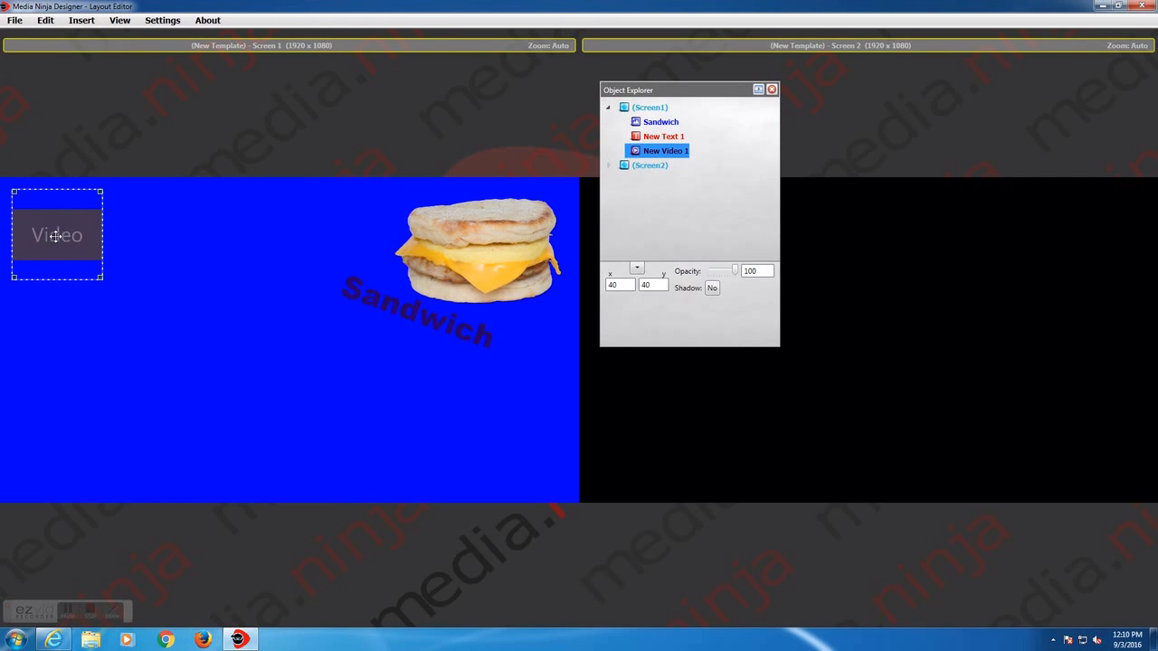
drag(100, 275, 195, 293)
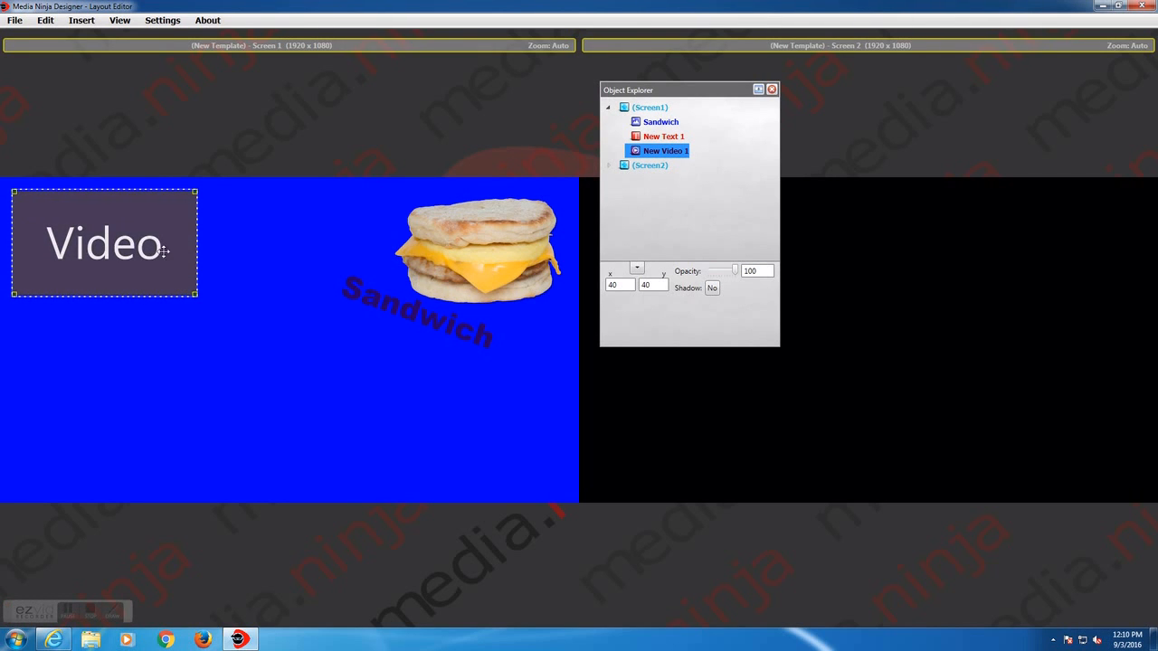
drag(141, 246, 68, 231)
click(240, 425)
click(351, 273)
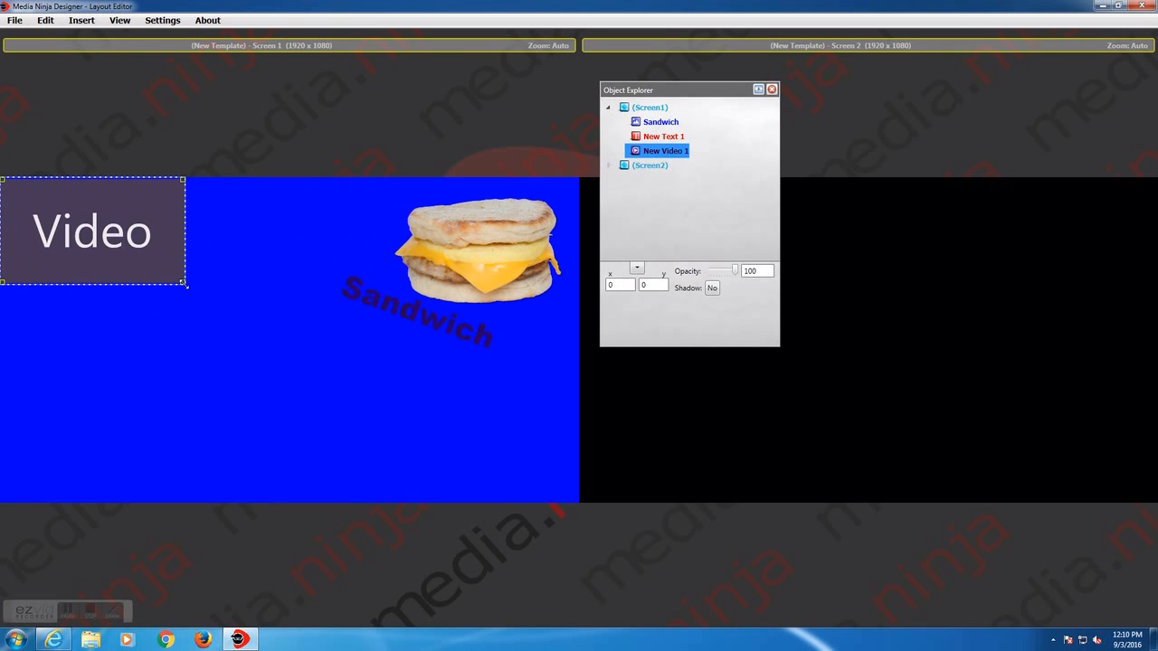
Enlarge the video until it overlaps the Sandwich text, and bring the text to the front.
click(694, 320)
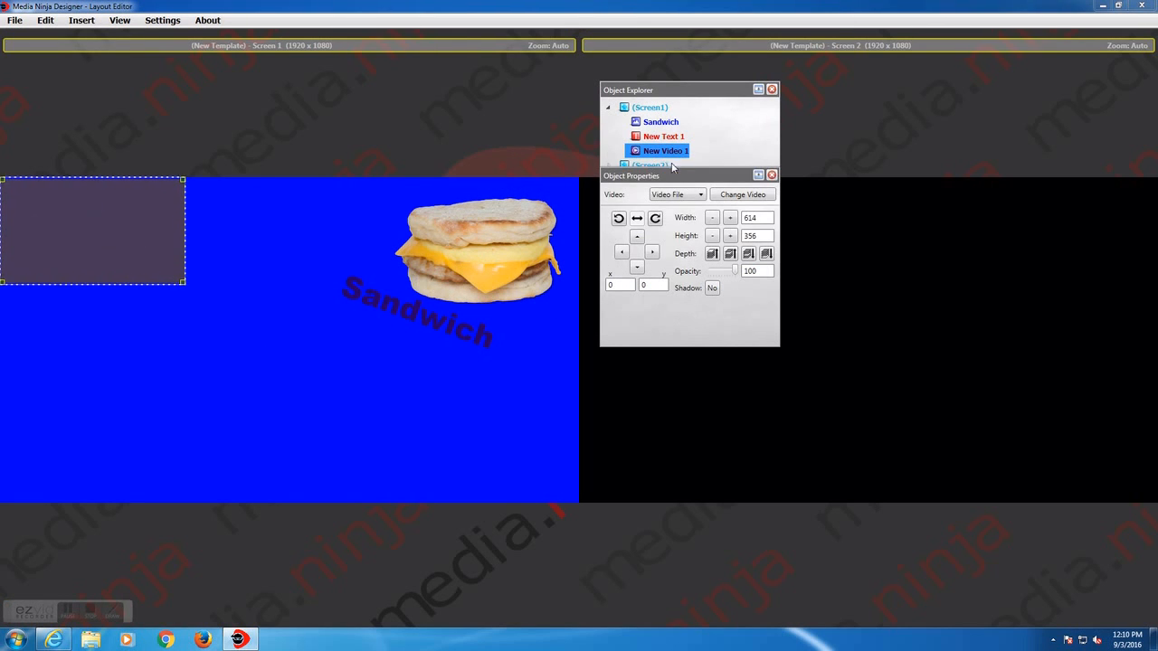
drag(680, 178, 659, 290)
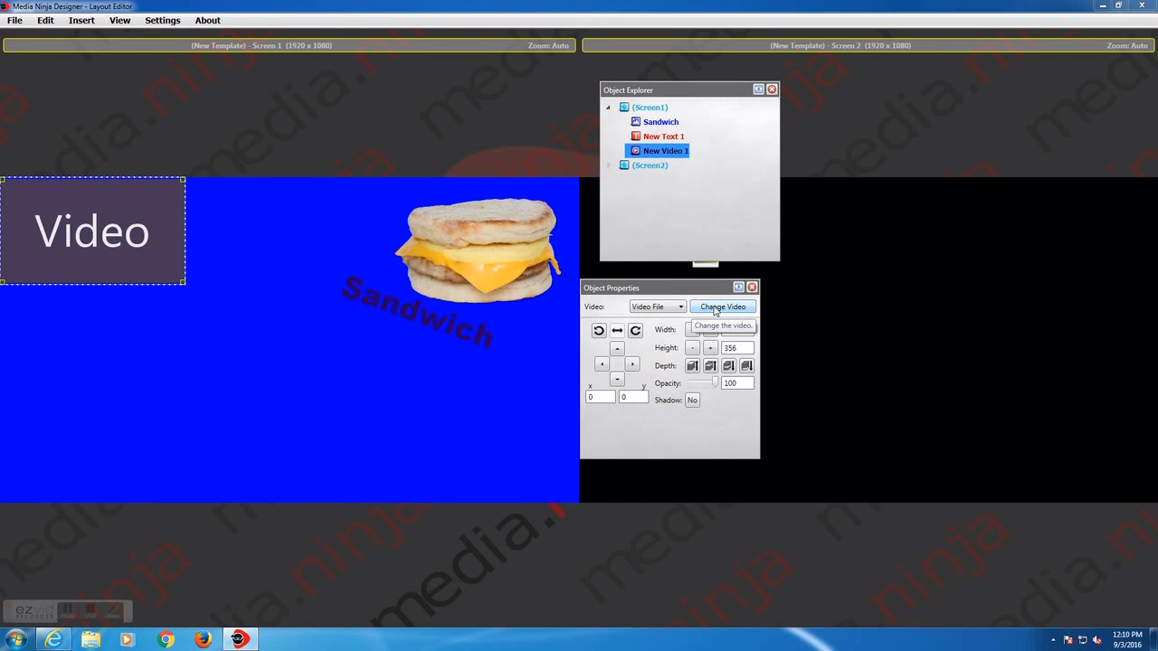
drag(182, 281, 401, 375)
click(418, 312)
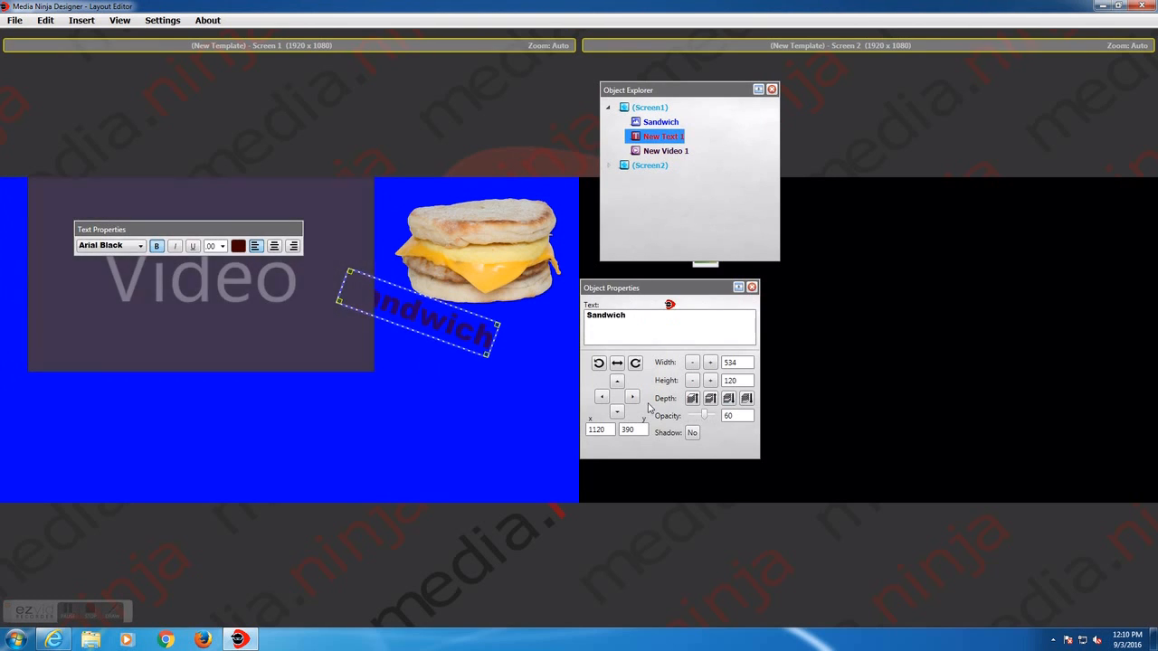
click(694, 399)
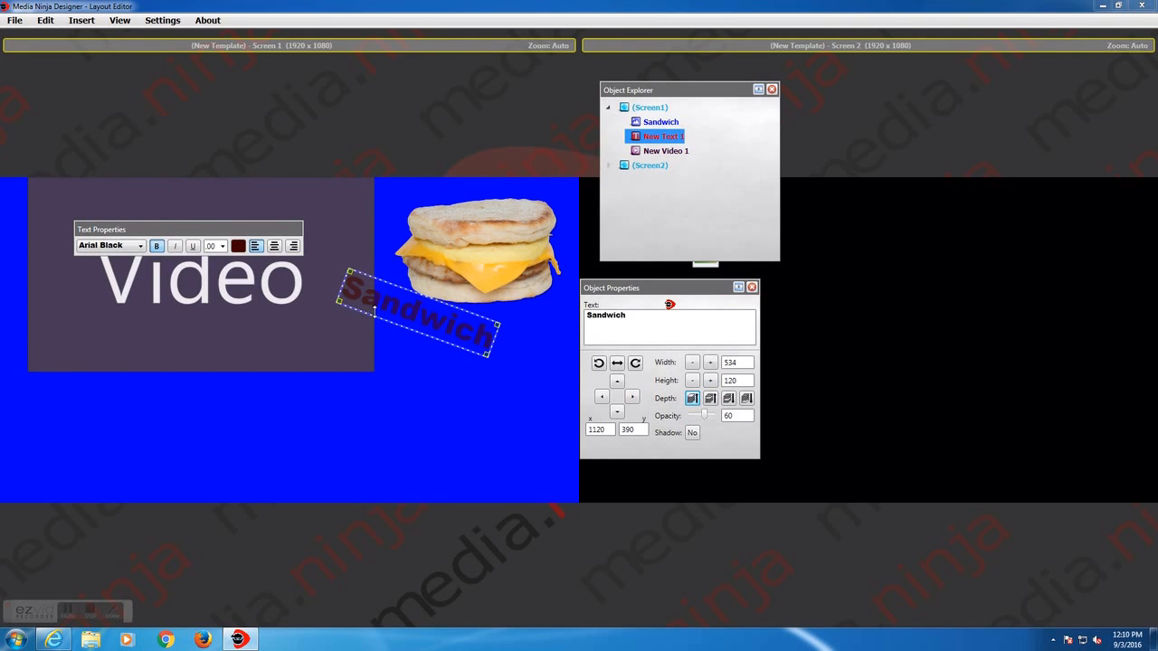
Stretch the video object to 1920 by 1080 to fill Screen 1 and load the Wildlife sample video into it.
click(349, 347)
drag(401, 370, 580, 502)
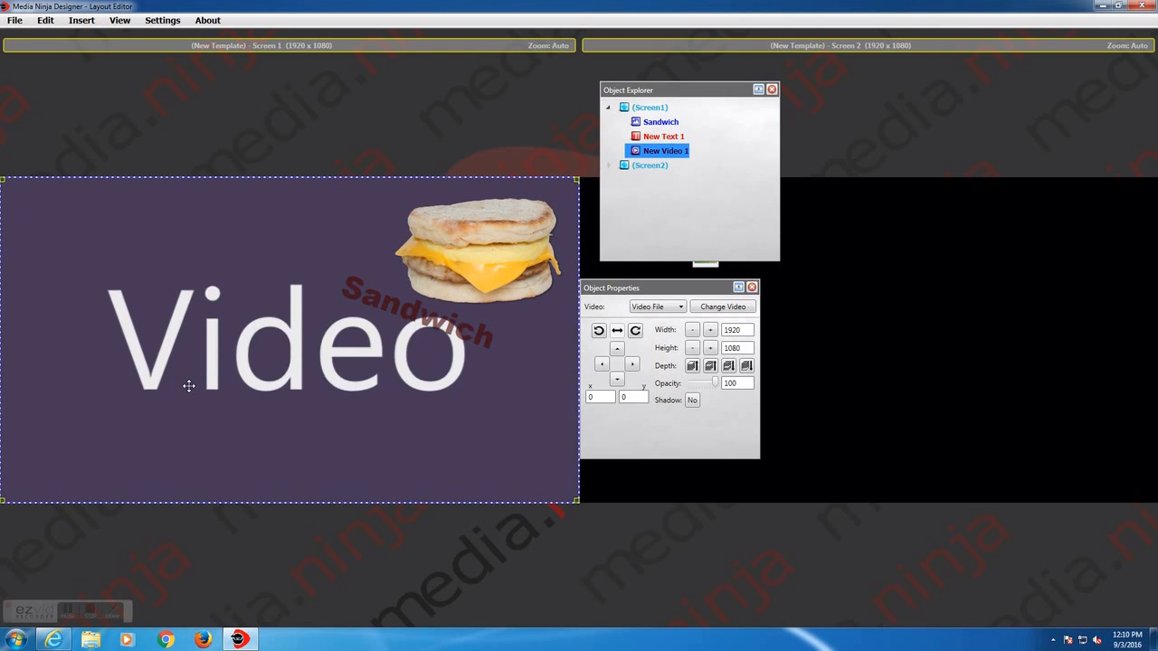
click(724, 306)
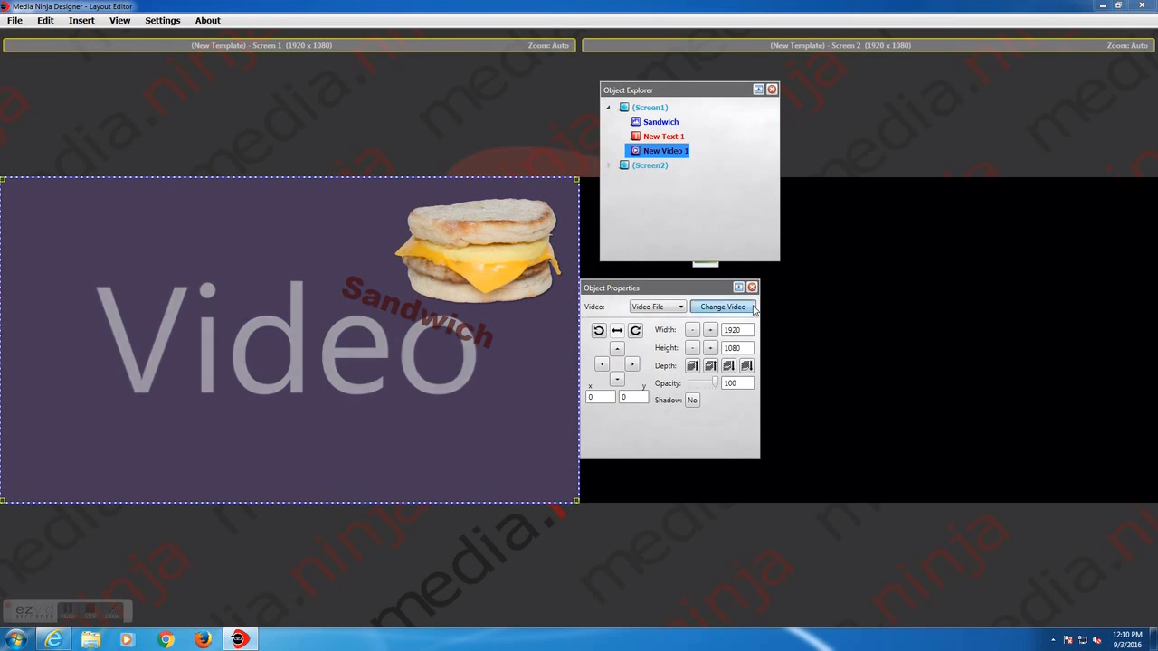
double_click(784, 406)
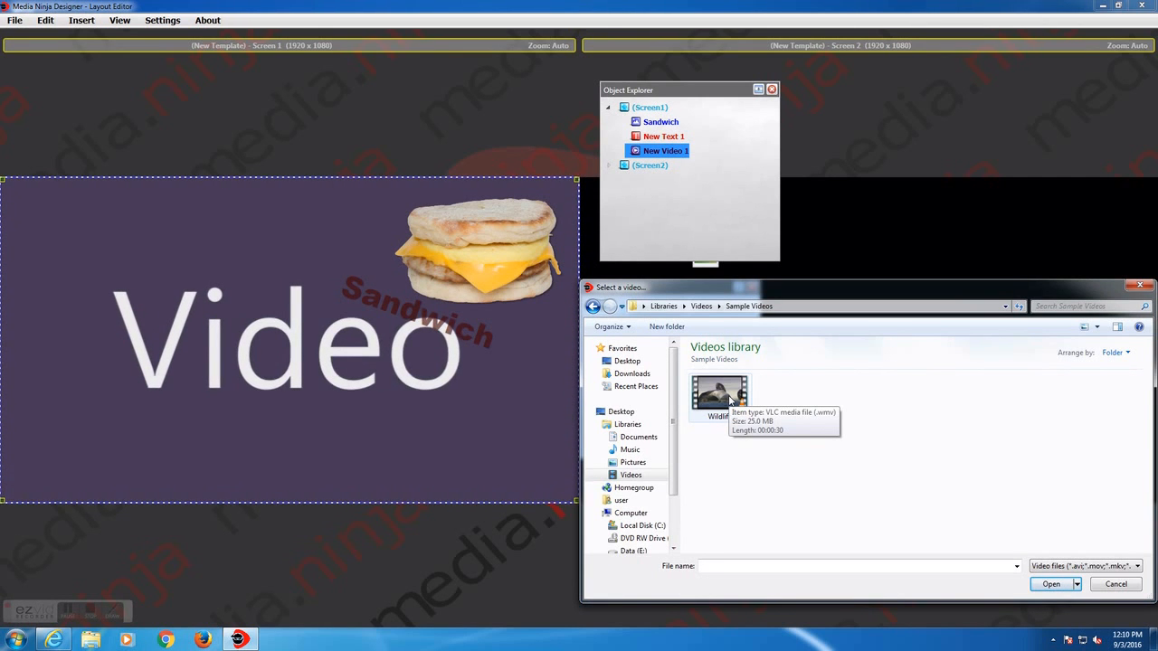
double_click(730, 398)
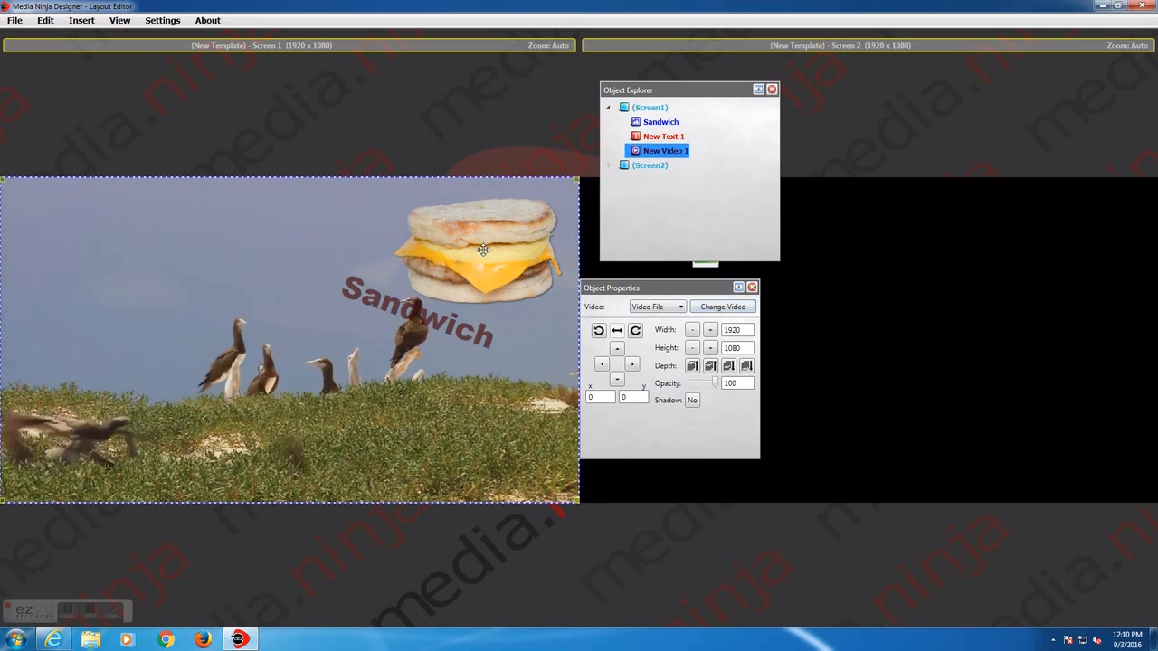
Move the sandwich image to the video's left part and overlay the Sandwich text on it at about x 150, y 470.
drag(511, 231, 147, 286)
drag(411, 308, 230, 353)
click(313, 466)
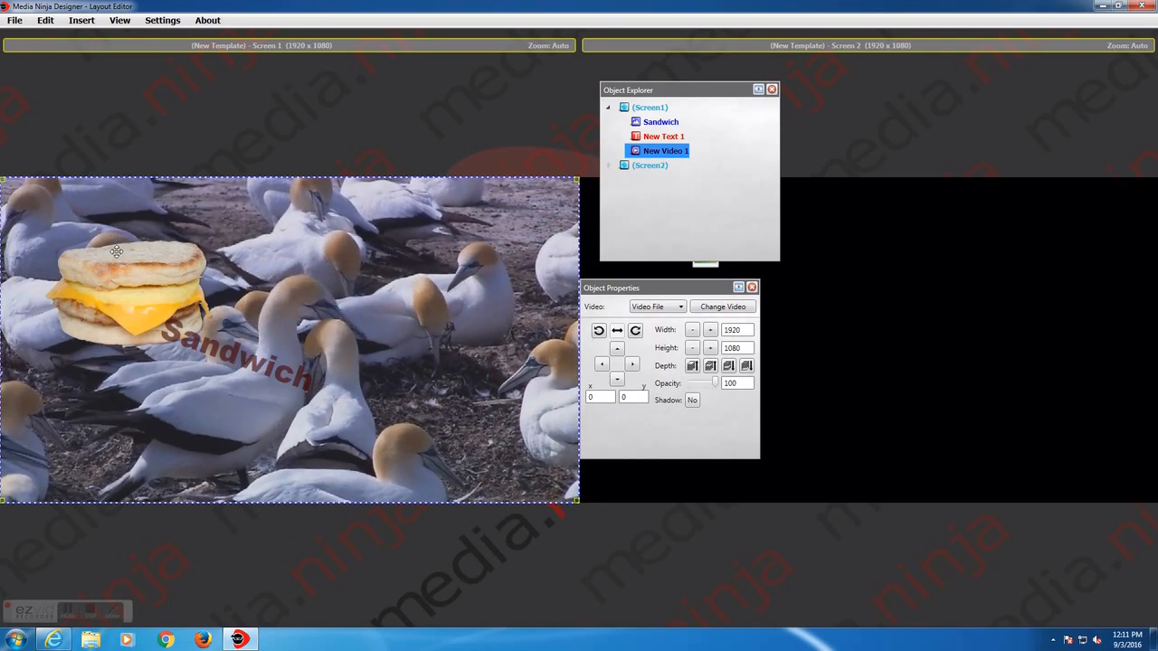
drag(198, 321, 118, 335)
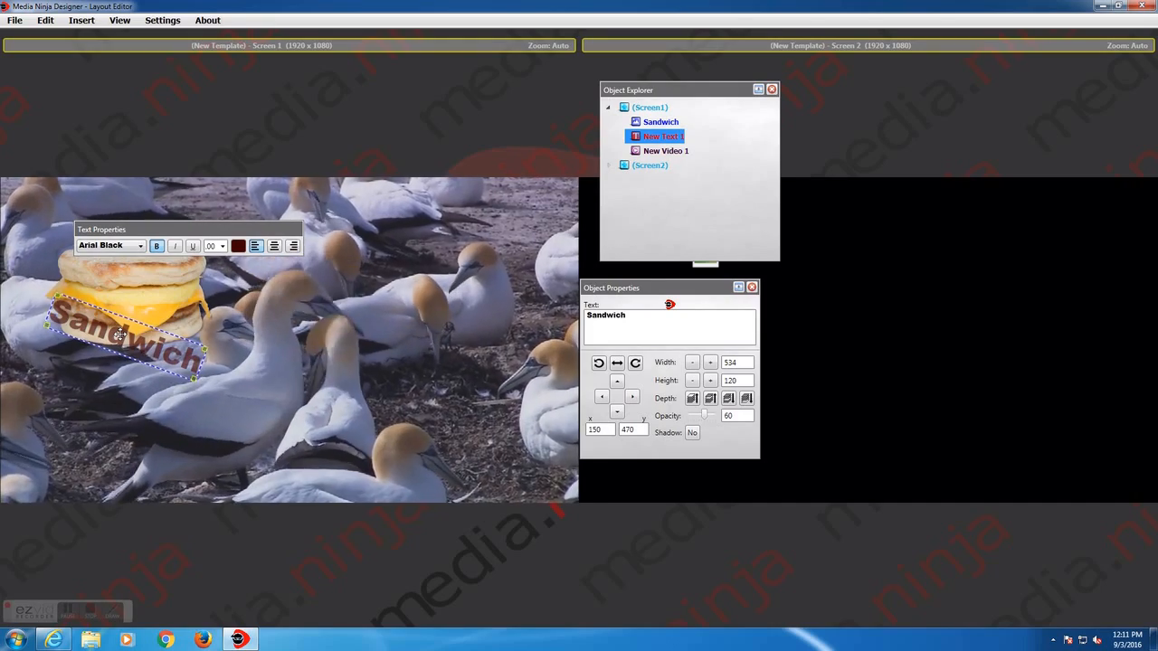
Shrink the video to about 804 by 468 and move it to the upper right of Screen 1 at x 1030, y 90.
drag(226, 230, 548, 97)
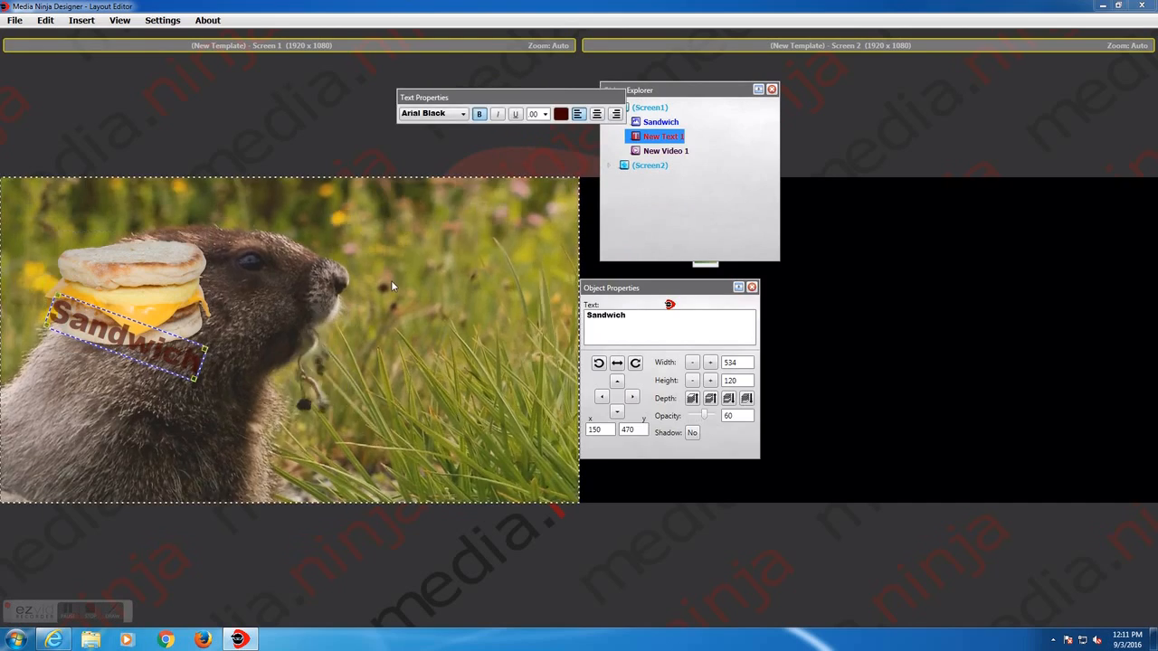
click(391, 286)
drag(579, 178, 245, 362)
drag(111, 428, 421, 273)
Move the sandwich image to overlap the video's left edge and place the Sandwich text over both at about x 800, y 300.
click(179, 308)
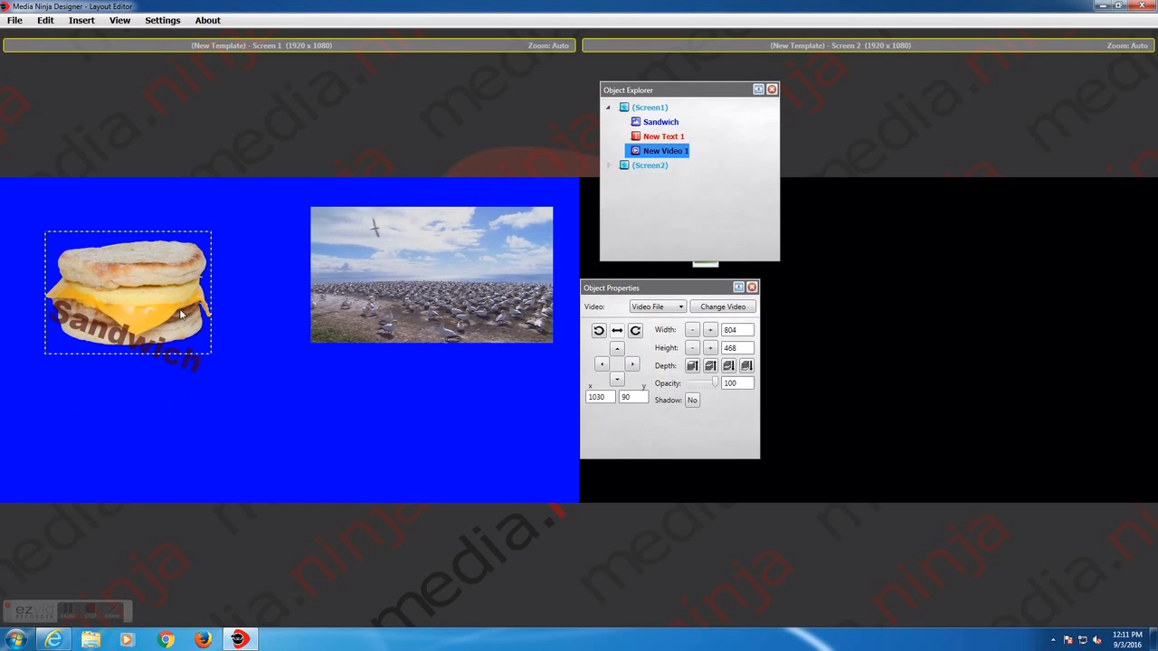
drag(179, 309, 330, 255)
drag(98, 353, 282, 315)
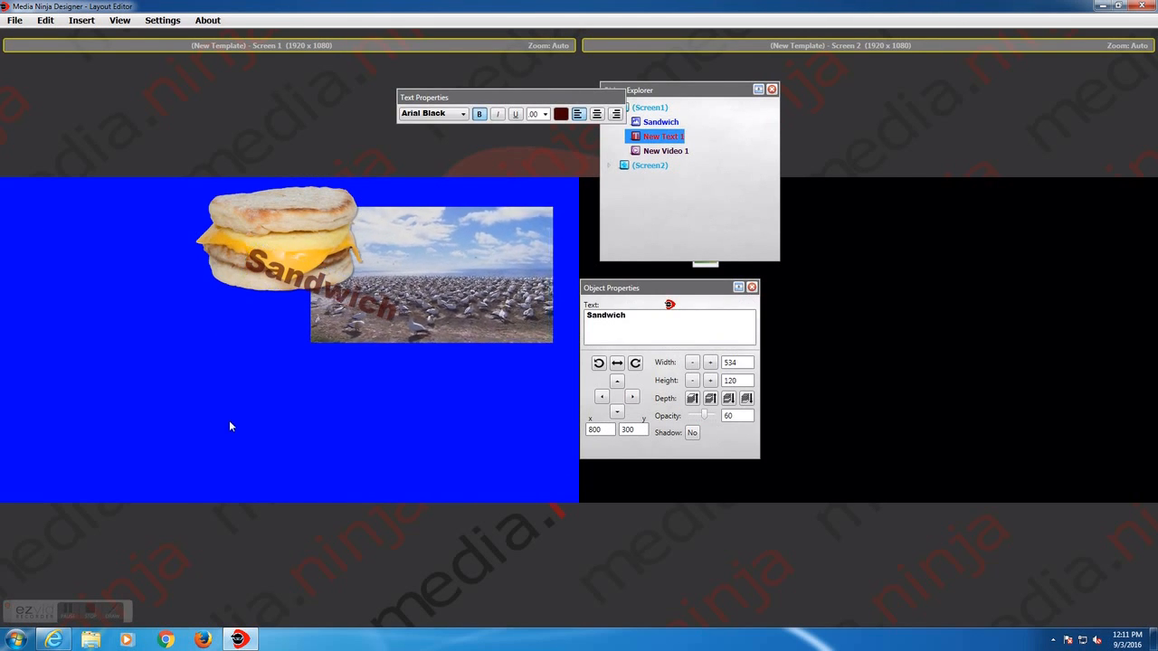
Insert a text marquee on Screen 1 and stretch it along the bottom edge to 1920 by 76.
click(81, 20)
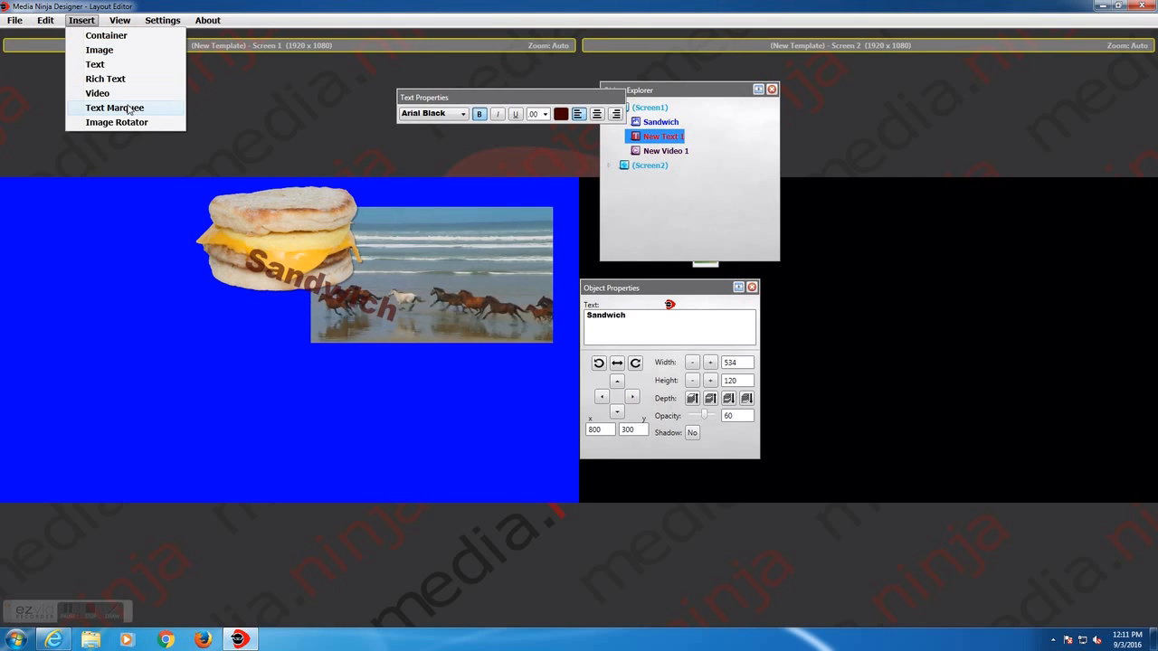
click(129, 110)
drag(87, 205, 223, 196)
drag(172, 188, 146, 490)
drag(232, 483, 537, 492)
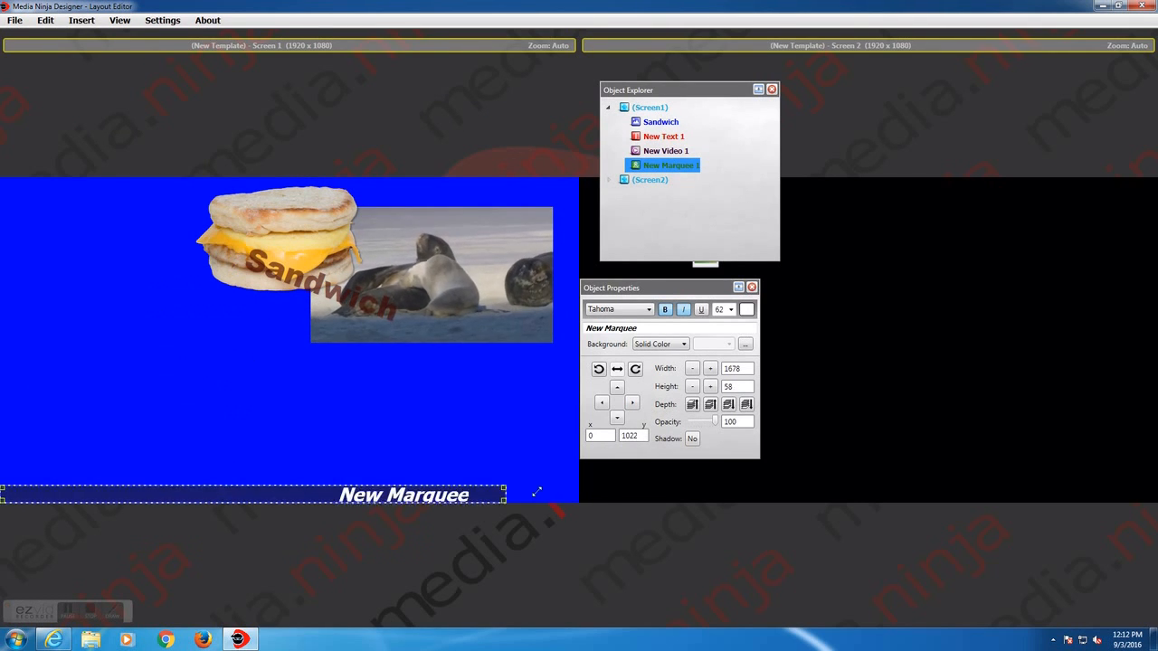
drag(626, 474, 609, 485)
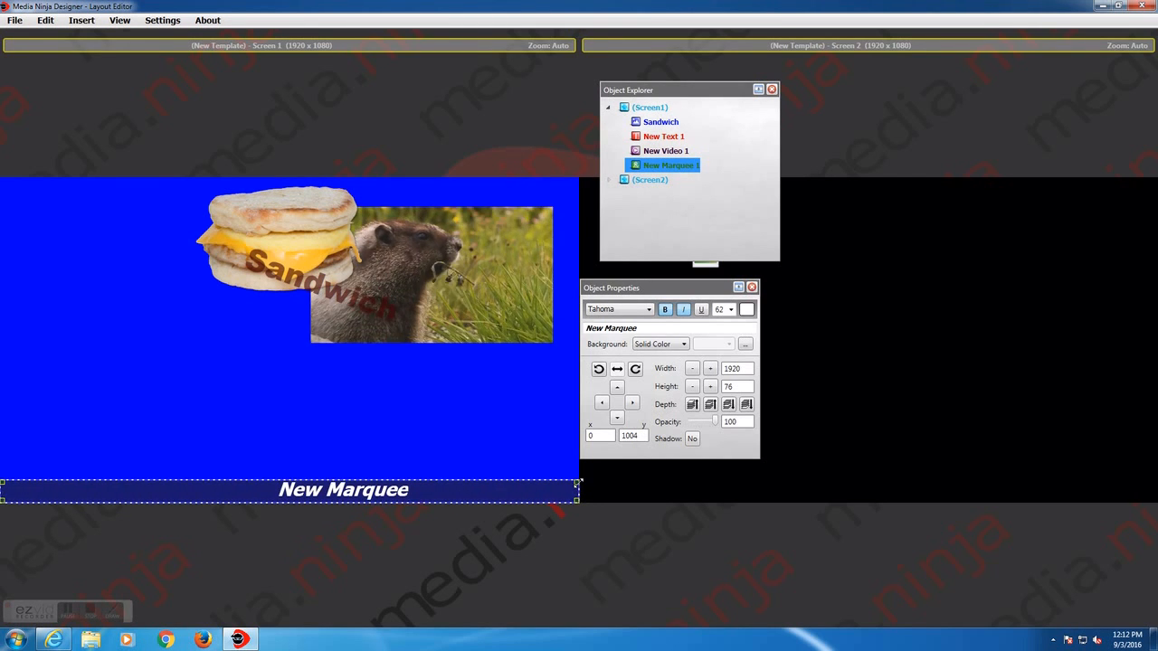
Insert a second text marquee on Screen 2 and stretch it along the bottom edge to about 1916 by 80.
click(646, 180)
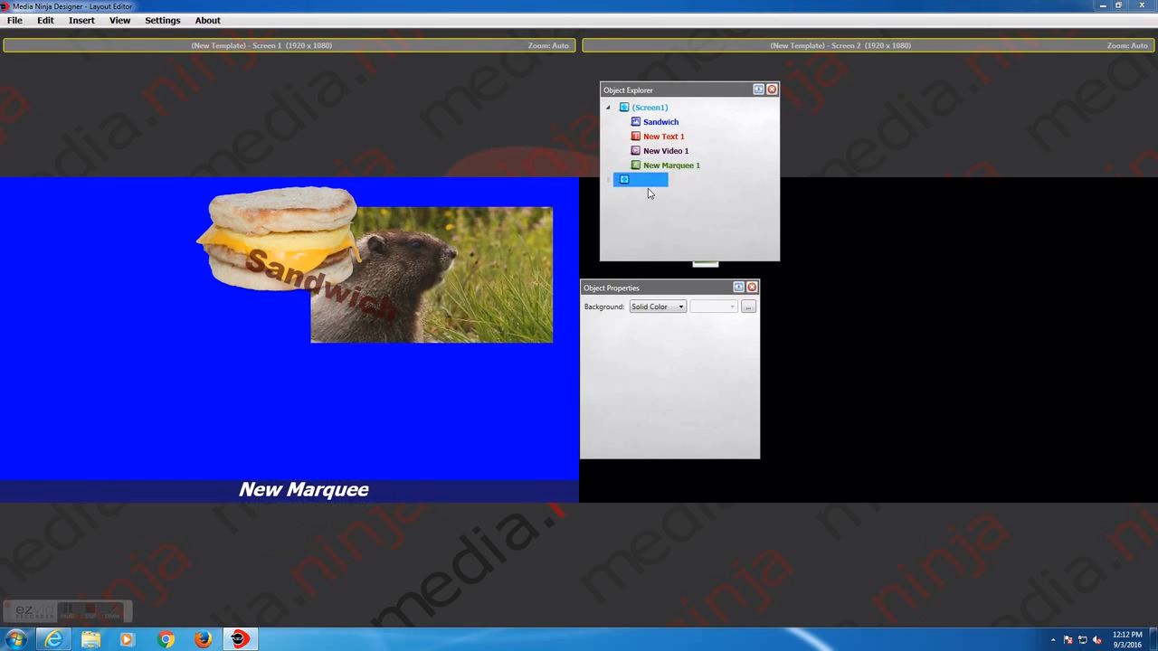
click(82, 20)
click(101, 106)
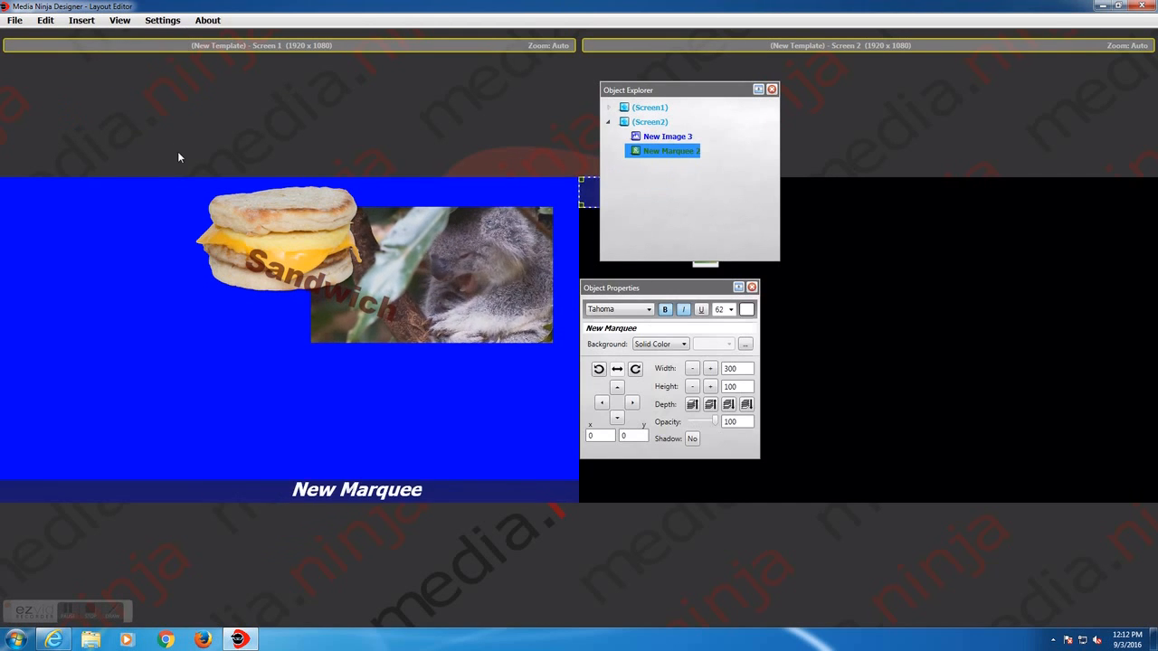
drag(589, 190, 585, 529)
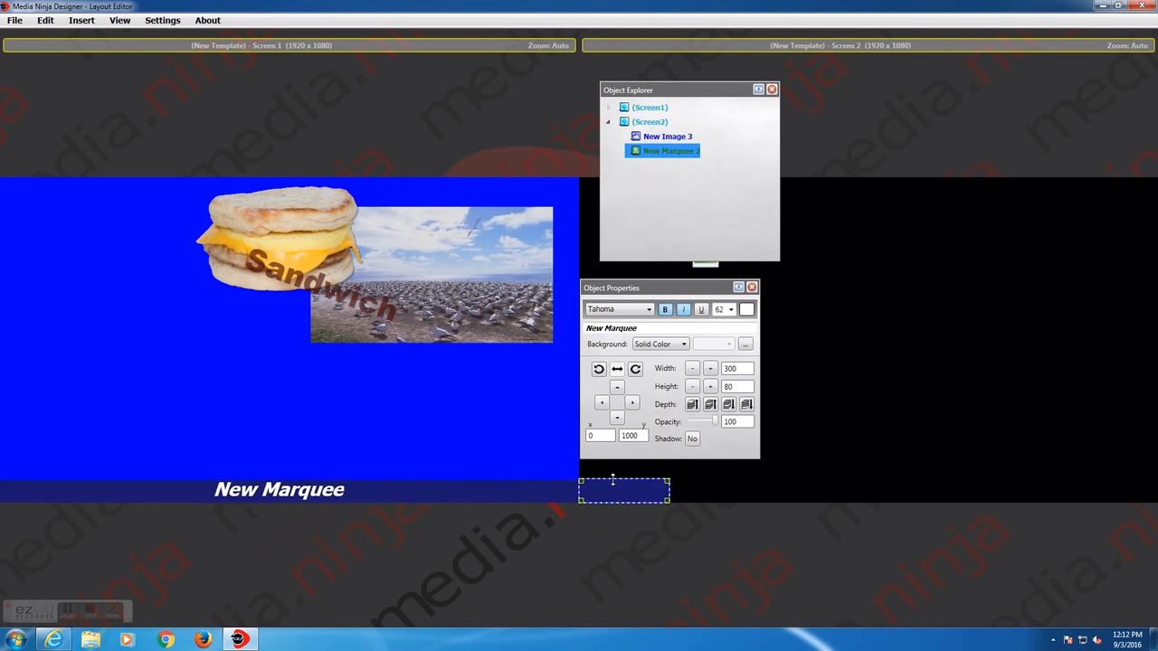
drag(667, 490, 1147, 463)
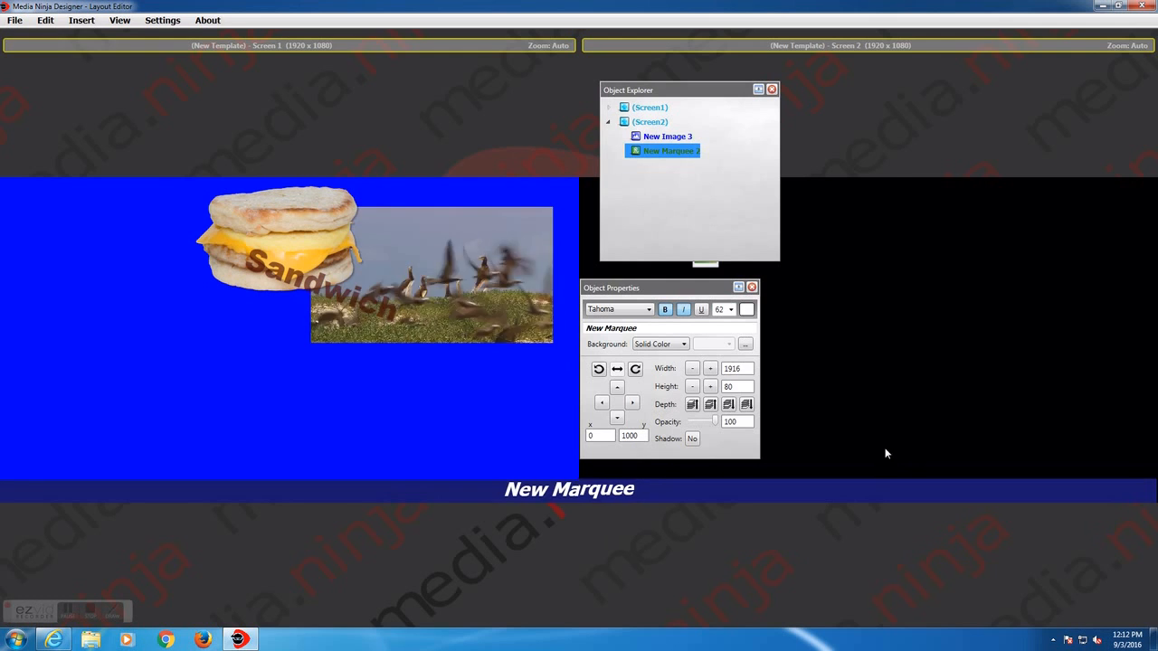
Set the text of the Screen 1 marquee to "Welcome to our cafe".
click(513, 496)
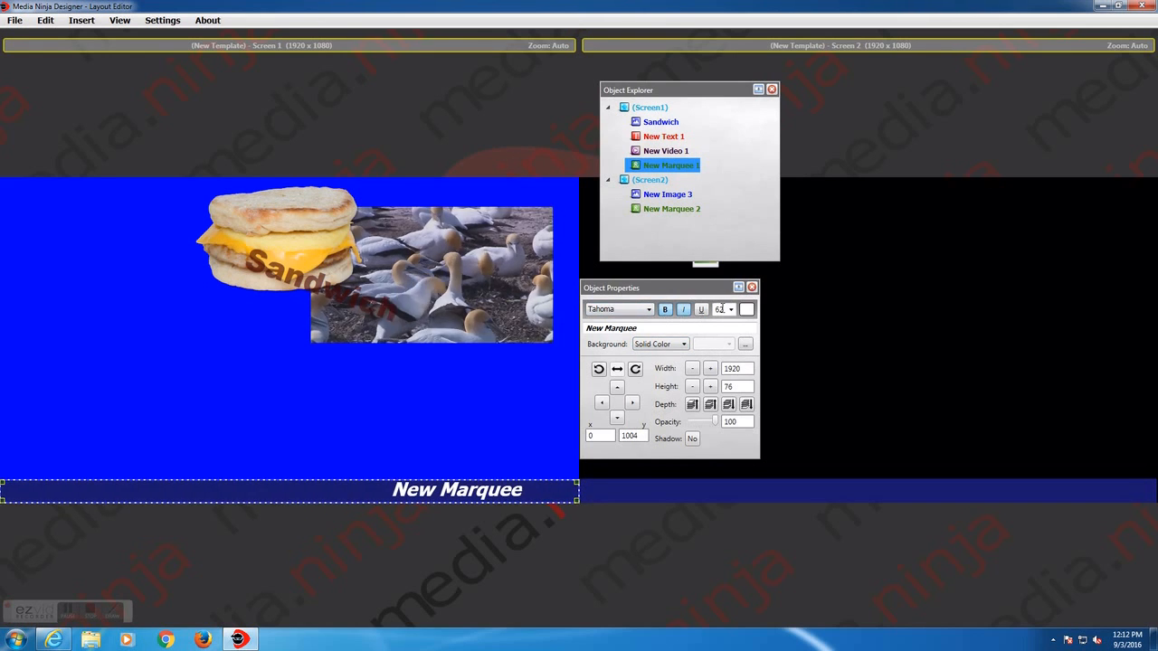
click(672, 328)
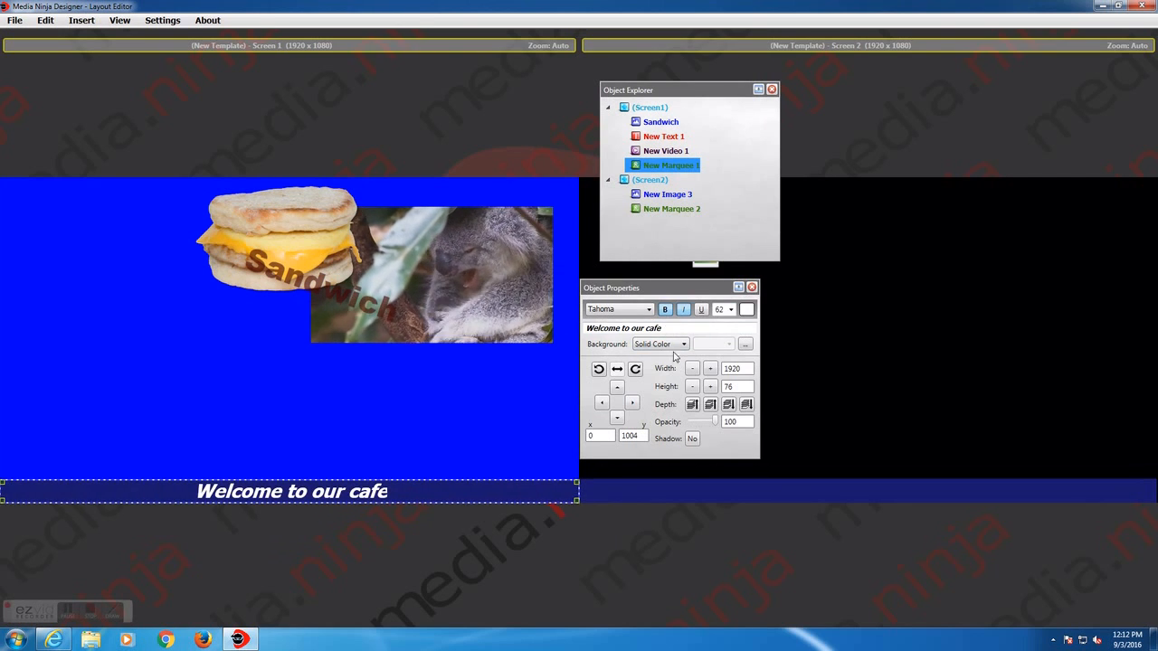
Give the Screen 1 marquee the orange picture from the Pictures library as its background image, stretched to fill the strip.
click(674, 350)
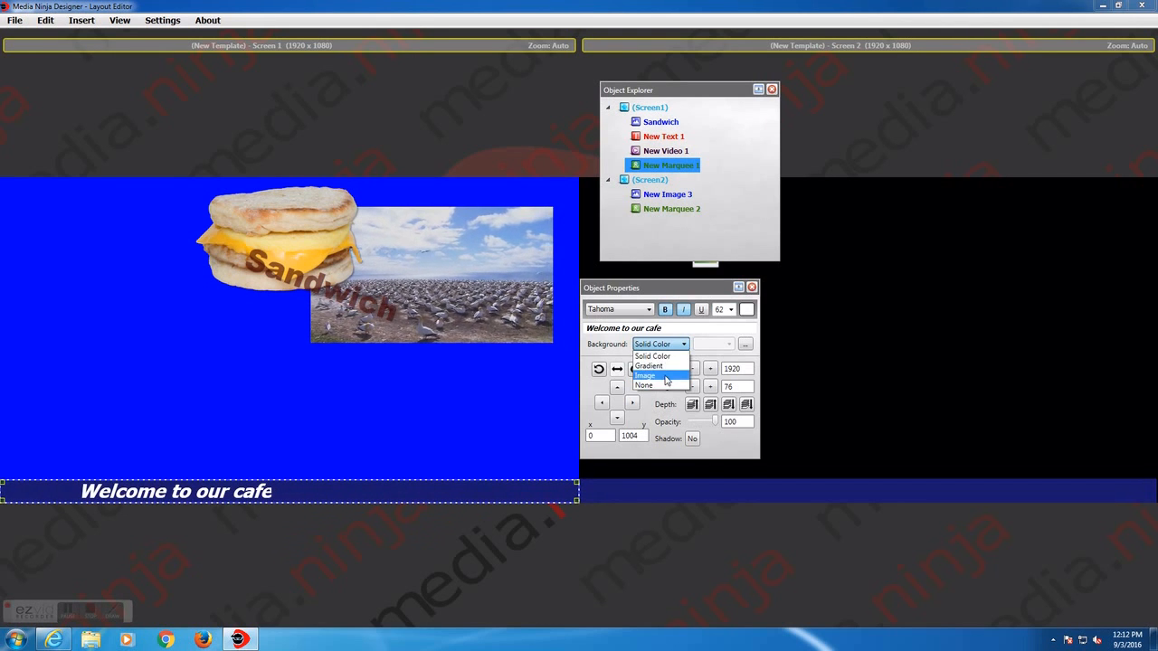
click(659, 378)
double_click(900, 404)
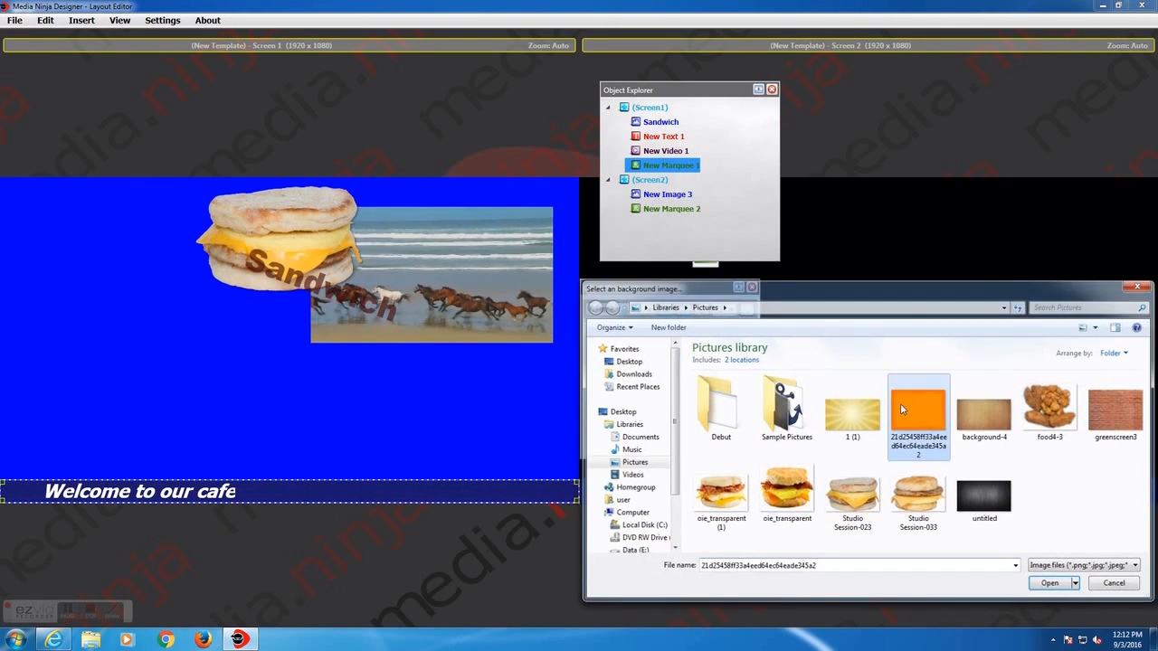
click(722, 345)
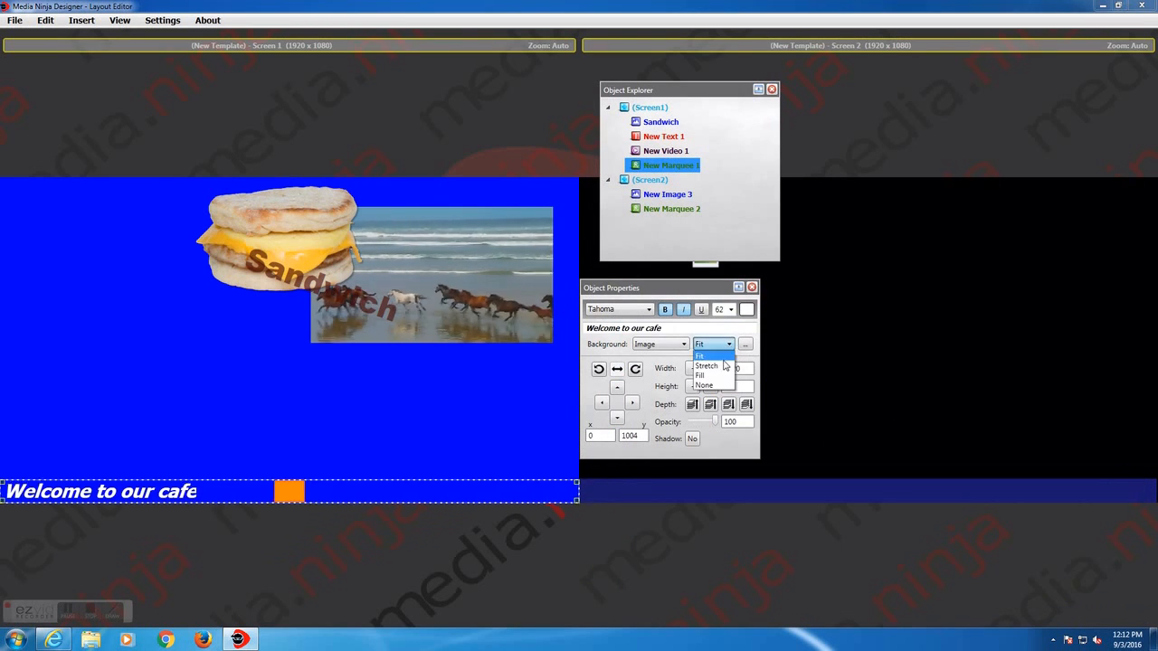
click(706, 366)
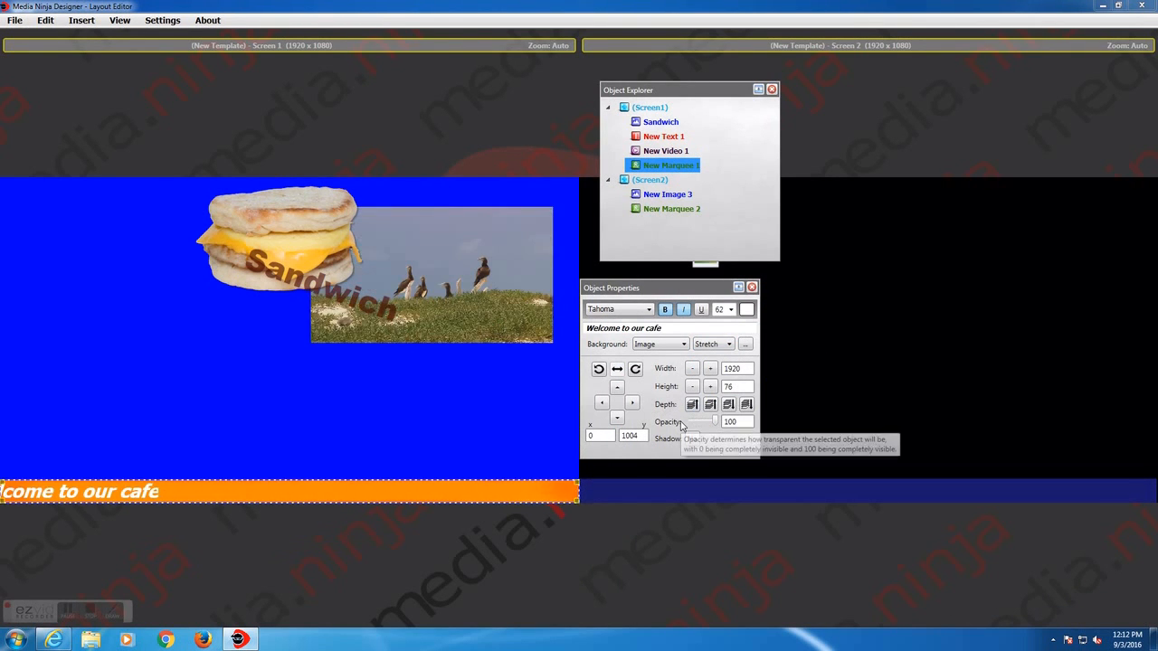
Replace the Screen 1 marquee's background image with the gold sunburst picture "1 (1)".
click(661, 345)
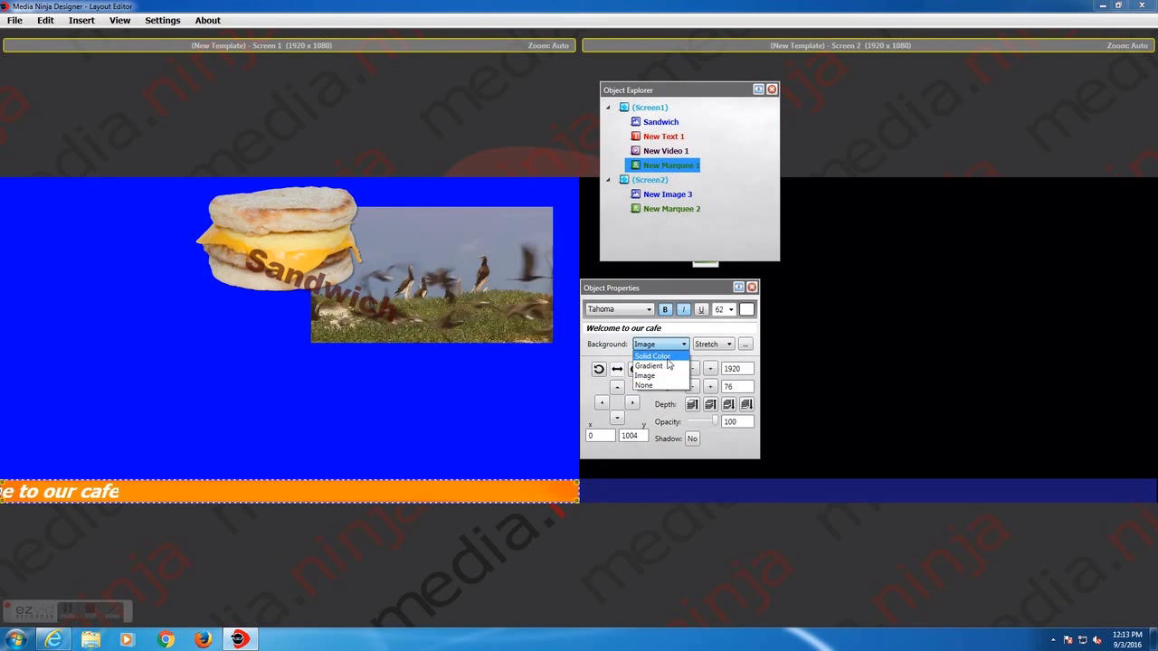
click(666, 377)
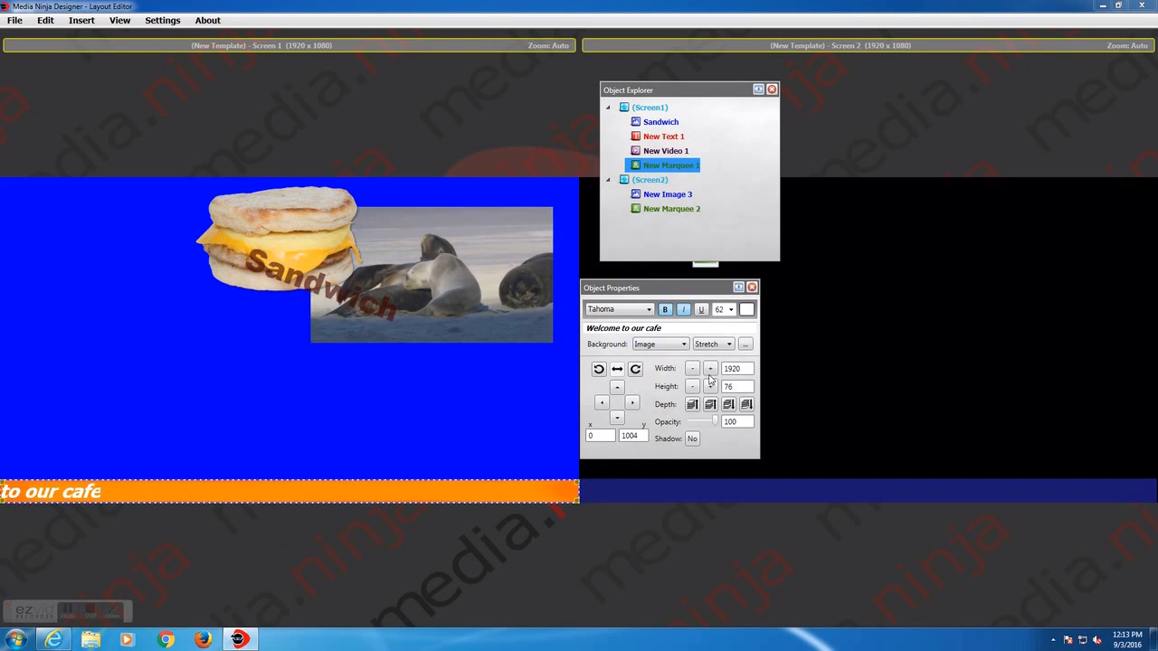
click(745, 345)
double_click(853, 406)
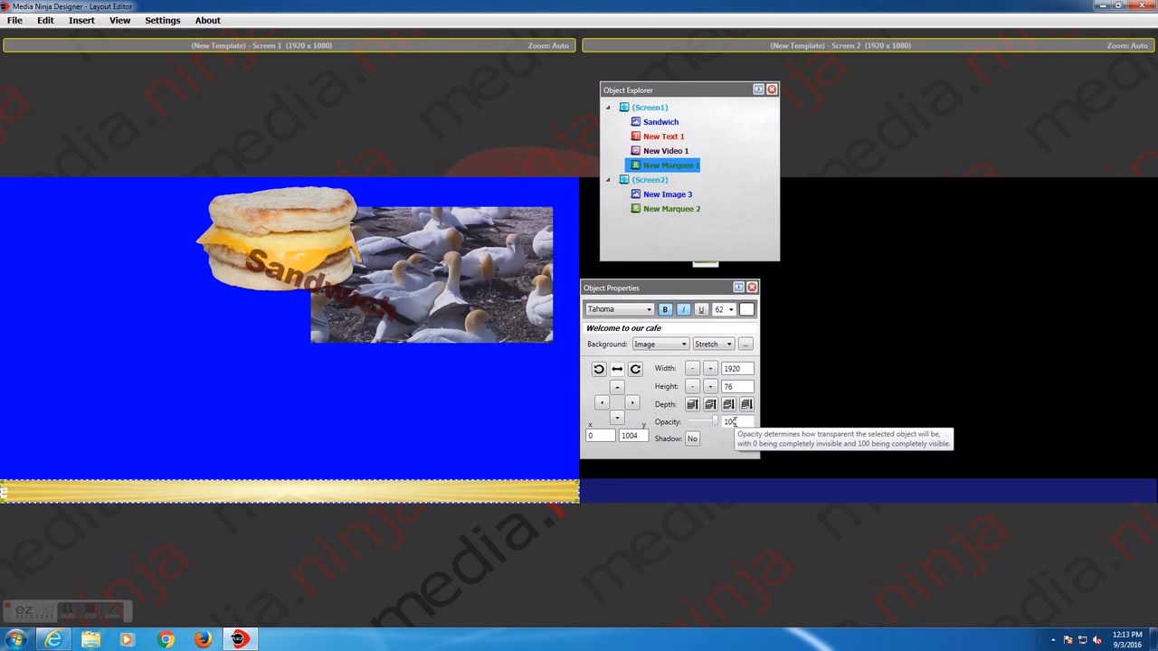
Switch the Screen 1 marquee's background to a gradient with red as Color 1 and lime green as Color 2.
click(663, 345)
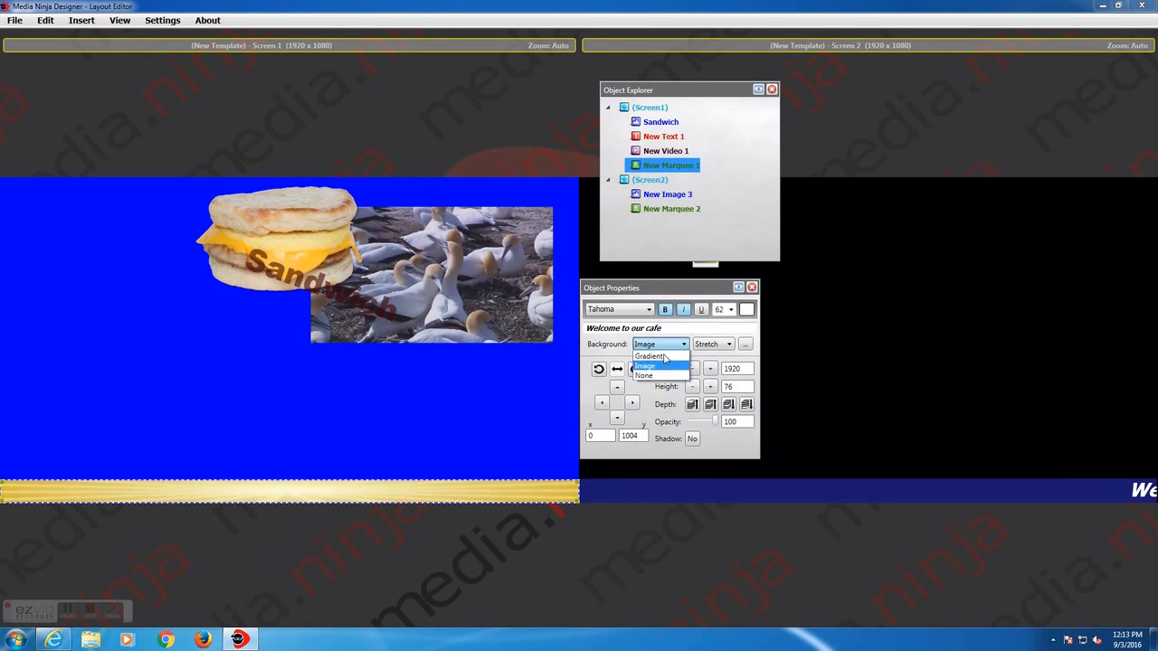
click(667, 367)
click(633, 228)
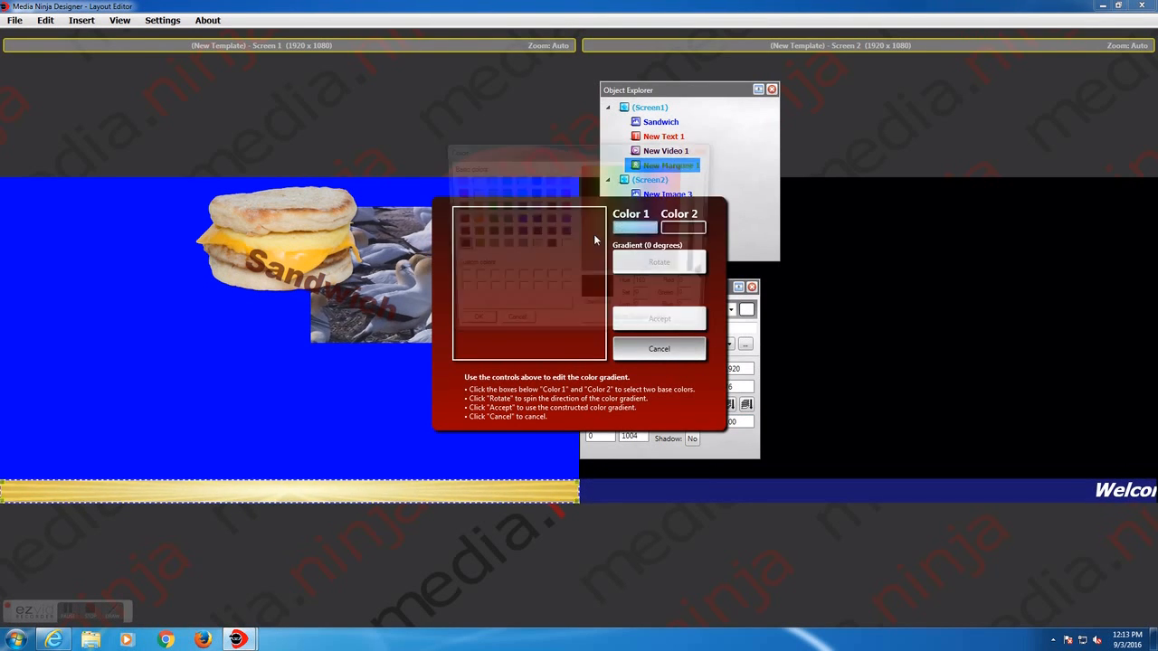
click(455, 193)
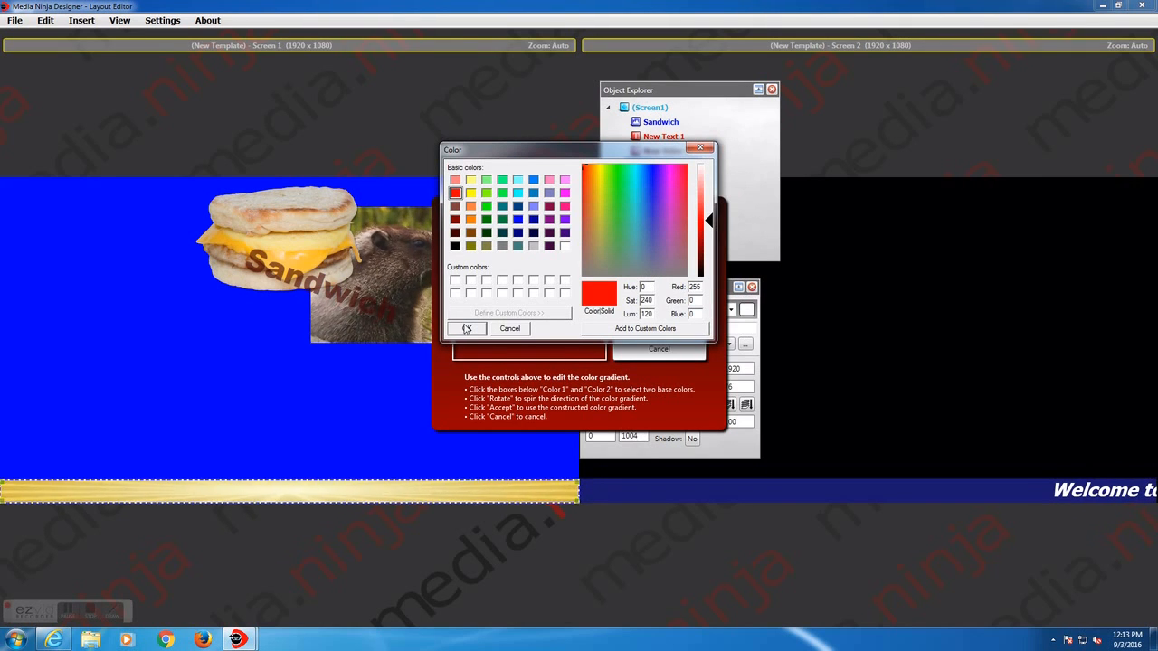
key(Return)
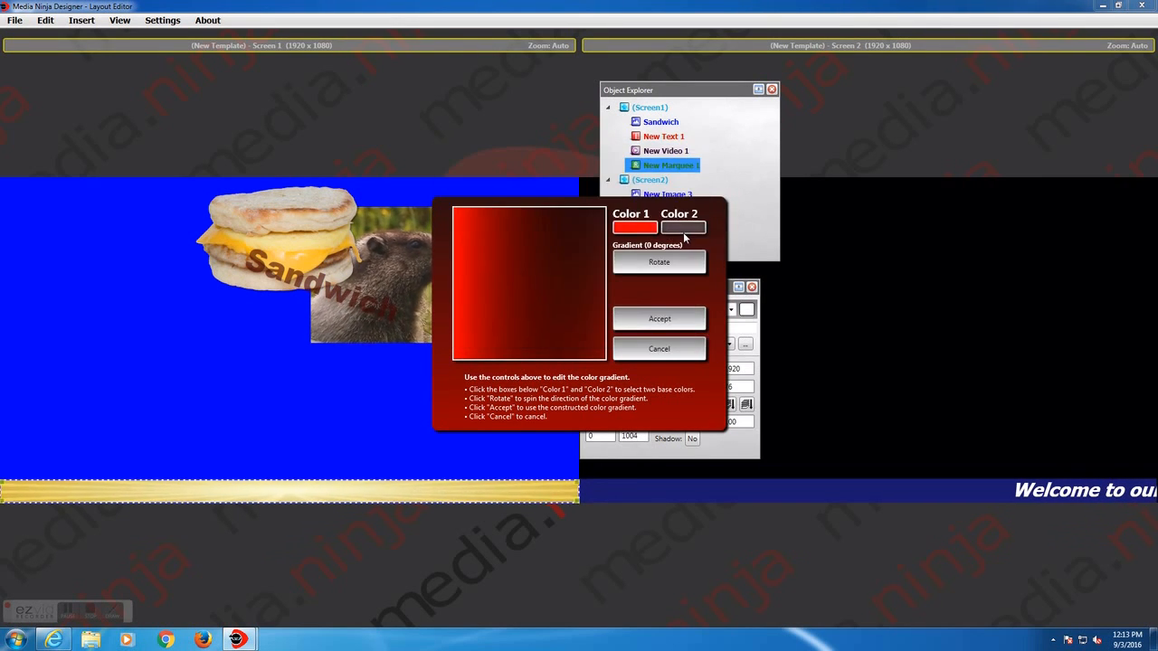
click(684, 232)
click(486, 192)
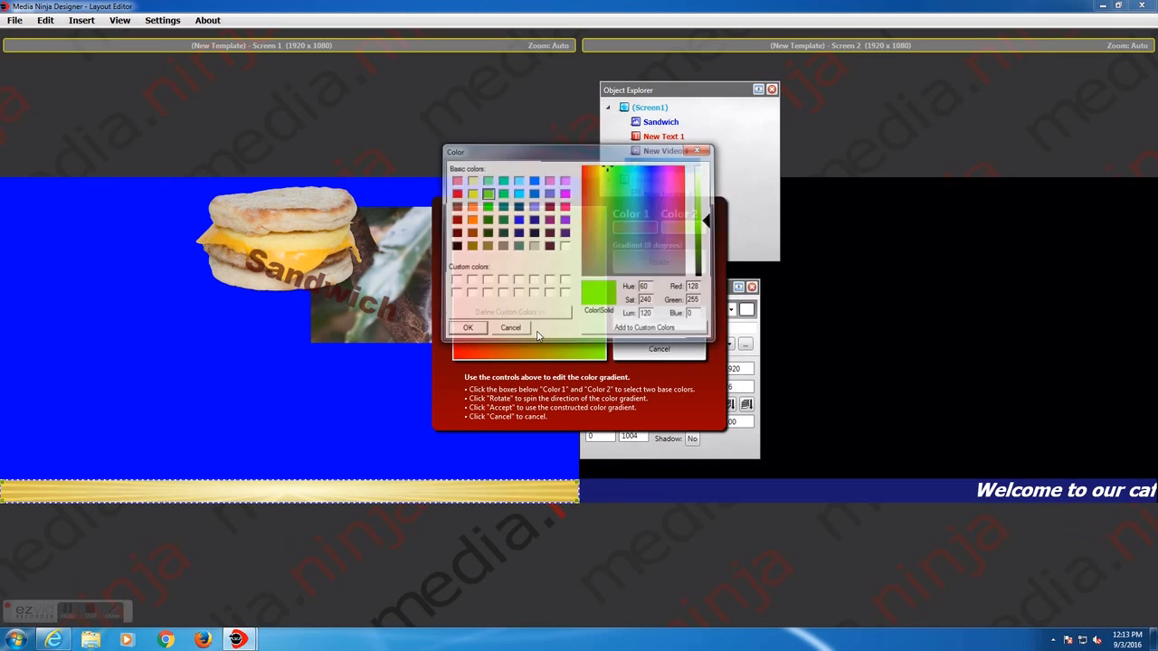
key(Return)
click(657, 317)
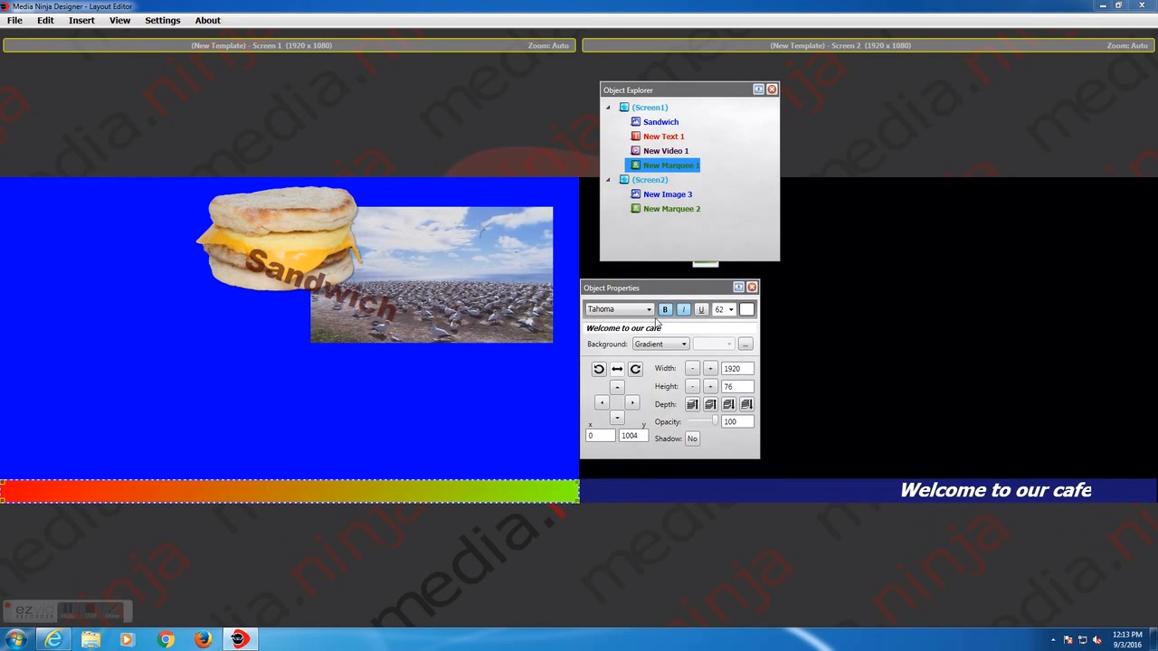
Insert an image rotator on Screen 1, enlarge it to about 290 by 304 and place it at about x 240, y 350.
drag(682, 284, 886, 92)
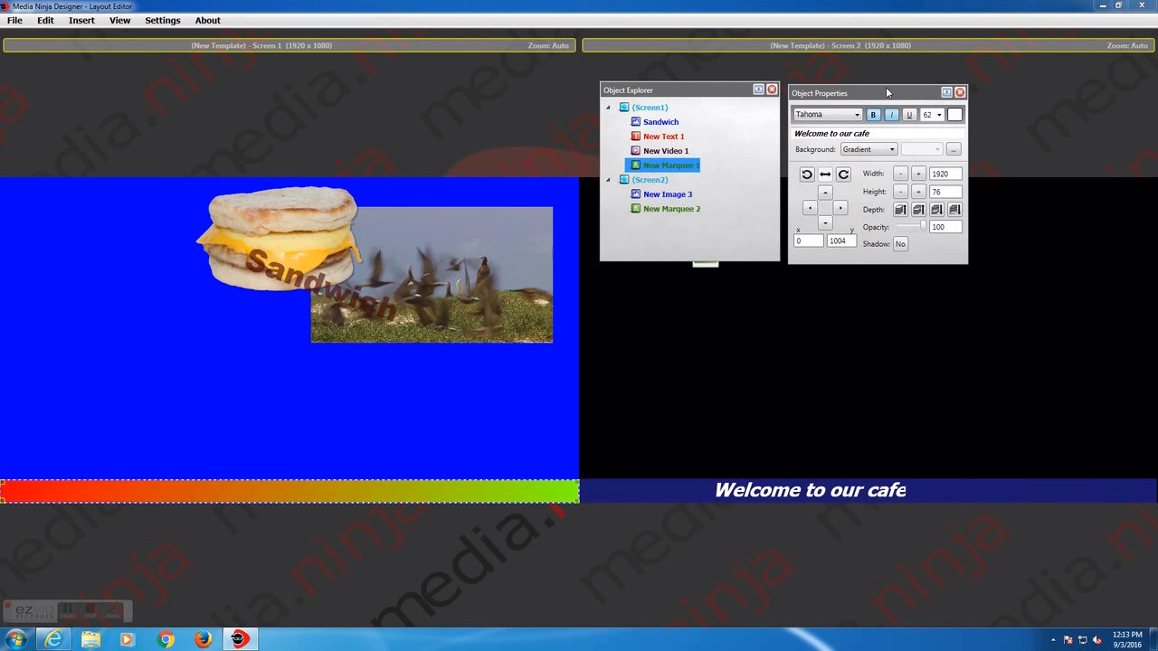
click(82, 20)
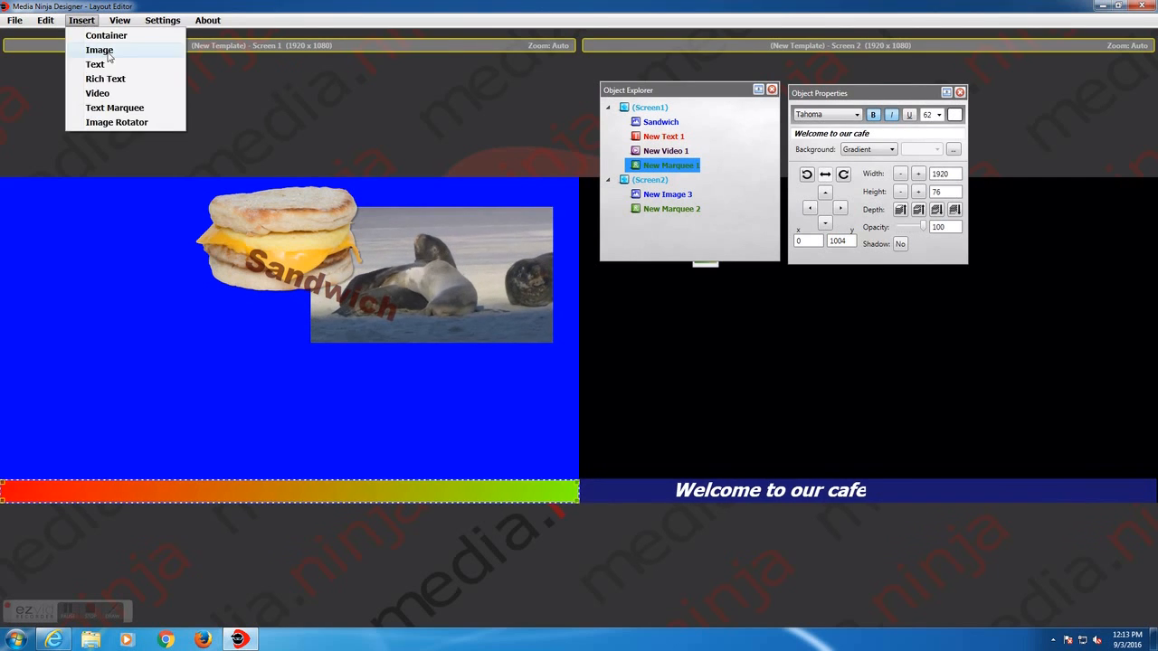
click(100, 118)
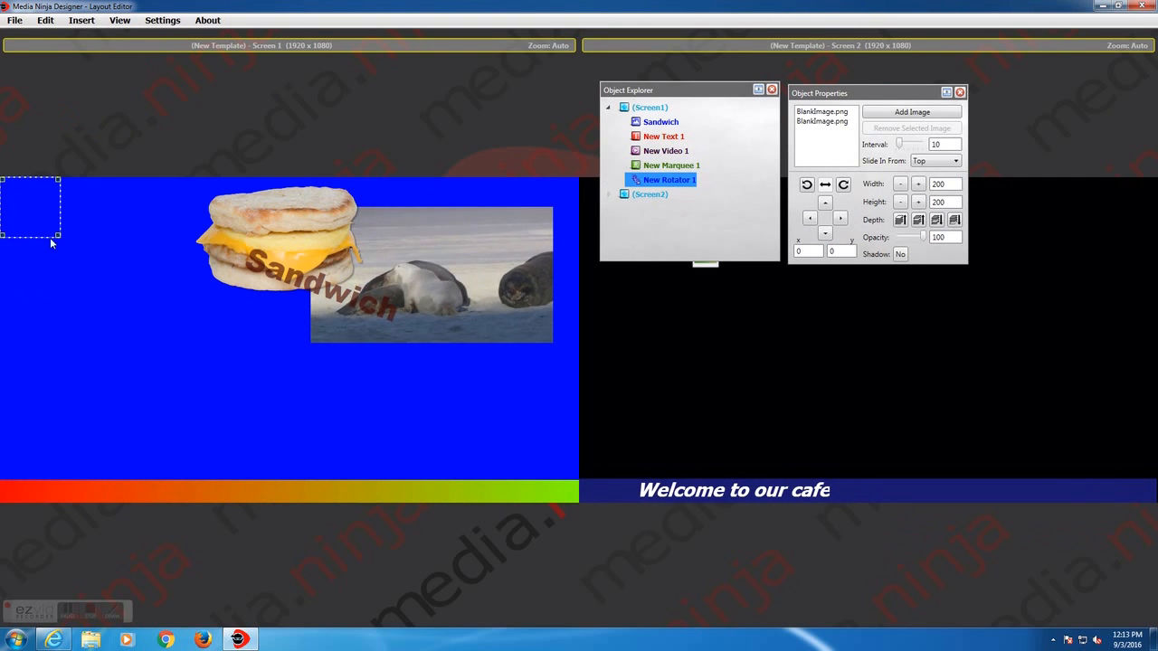
drag(58, 234, 88, 268)
drag(34, 207, 107, 312)
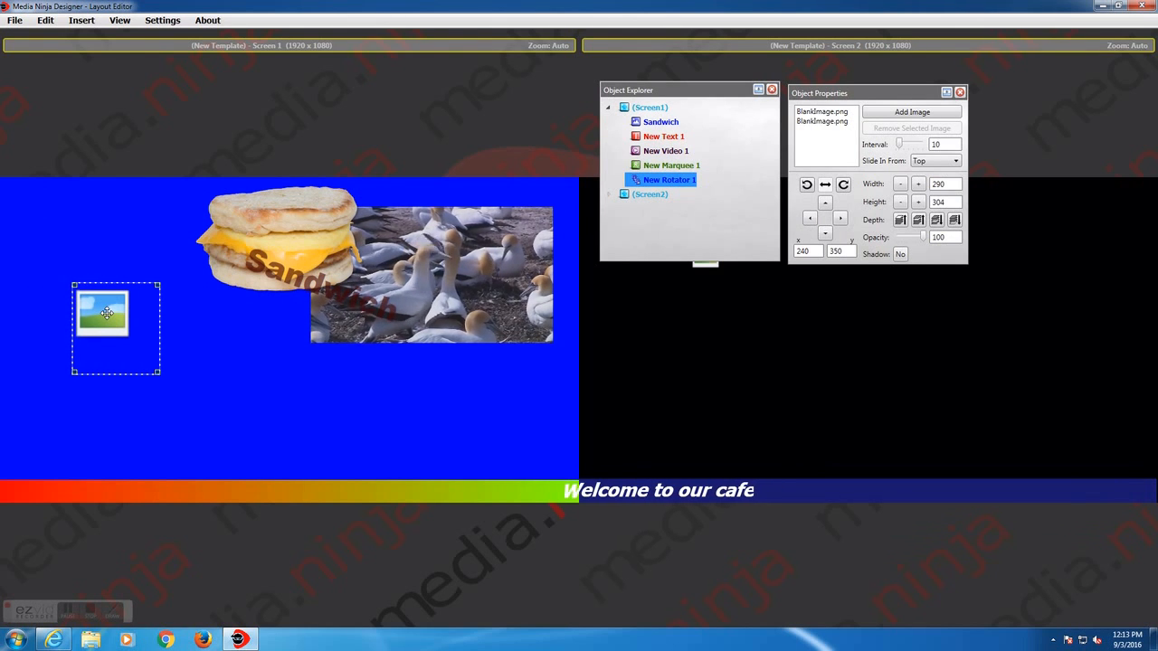
Add the pictures Studio Session-023, Studio Session-033, oie_transparent (1) and oie_transparent to the image rotator.
drag(857, 92, 415, 162)
click(386, 180)
click(393, 187)
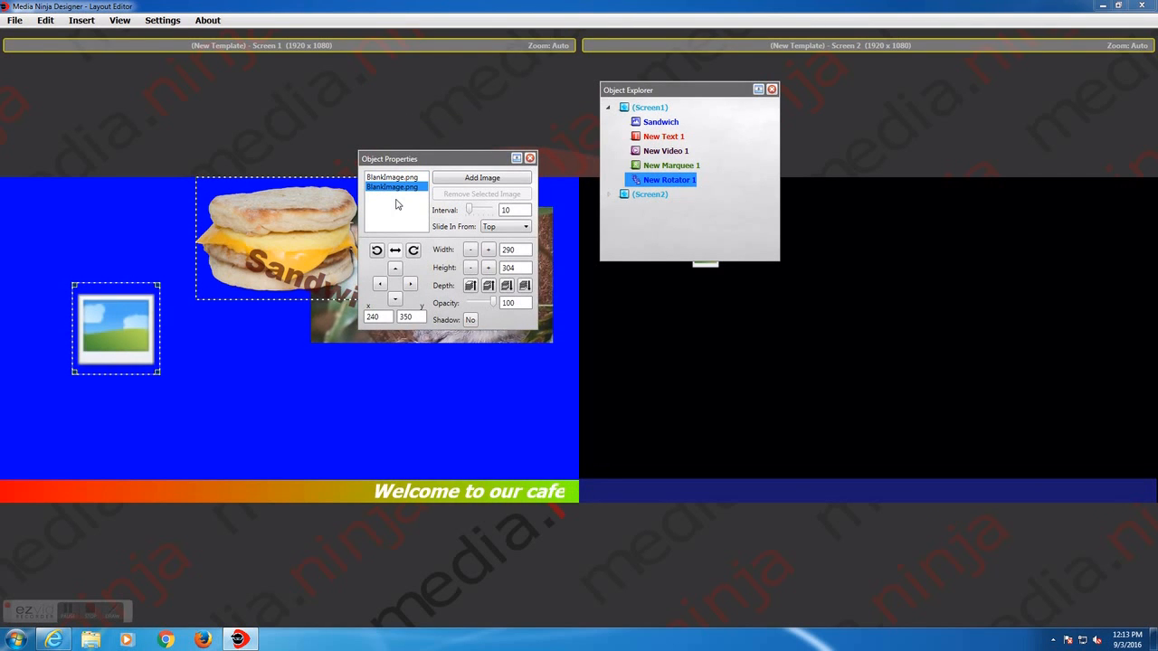
click(477, 178)
double_click(697, 361)
click(485, 180)
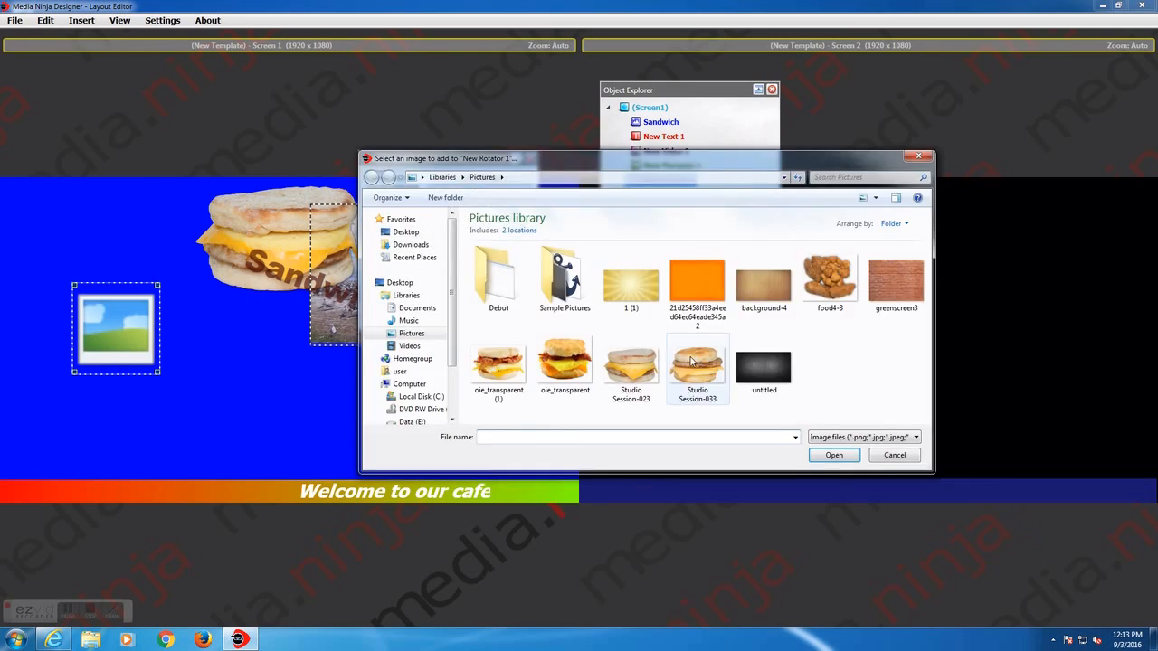
double_click(698, 366)
click(485, 180)
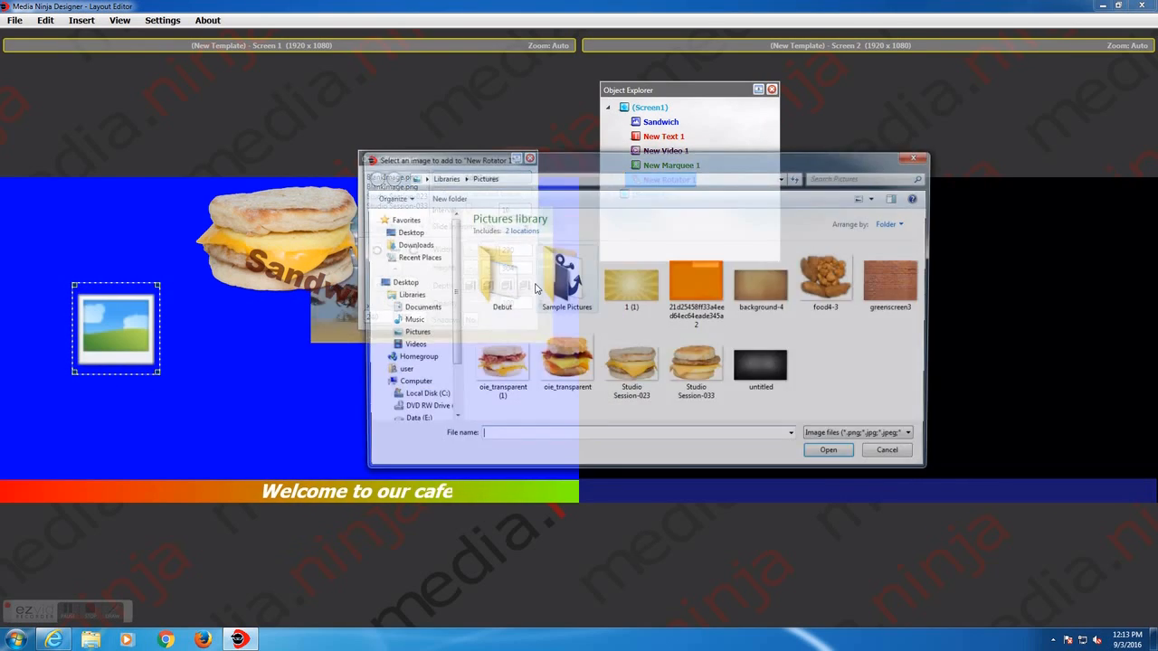
double_click(499, 333)
click(482, 178)
double_click(555, 349)
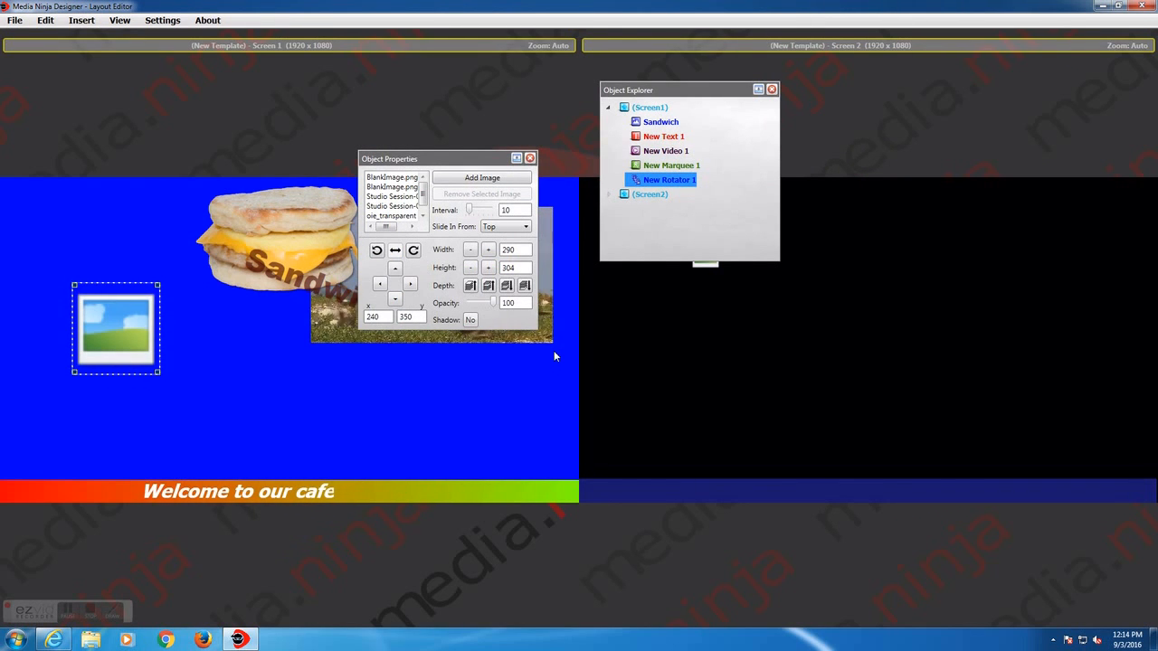
Remove both BlankImage.png placeholders from the image rotator's picture list.
click(391, 178)
click(480, 194)
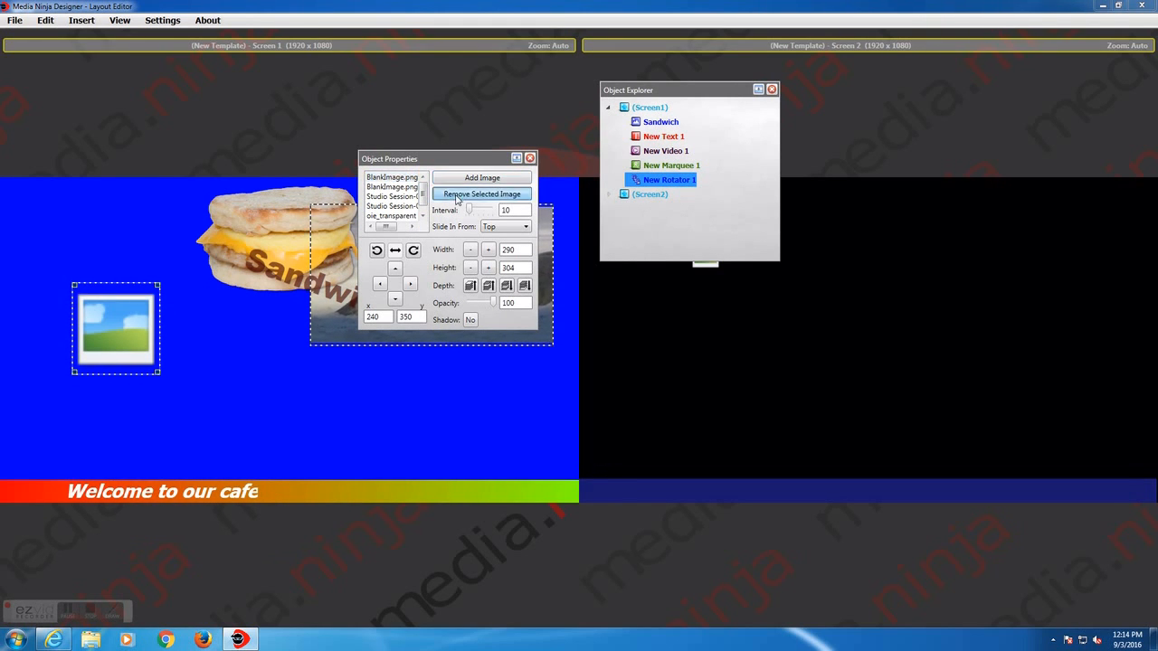
click(480, 196)
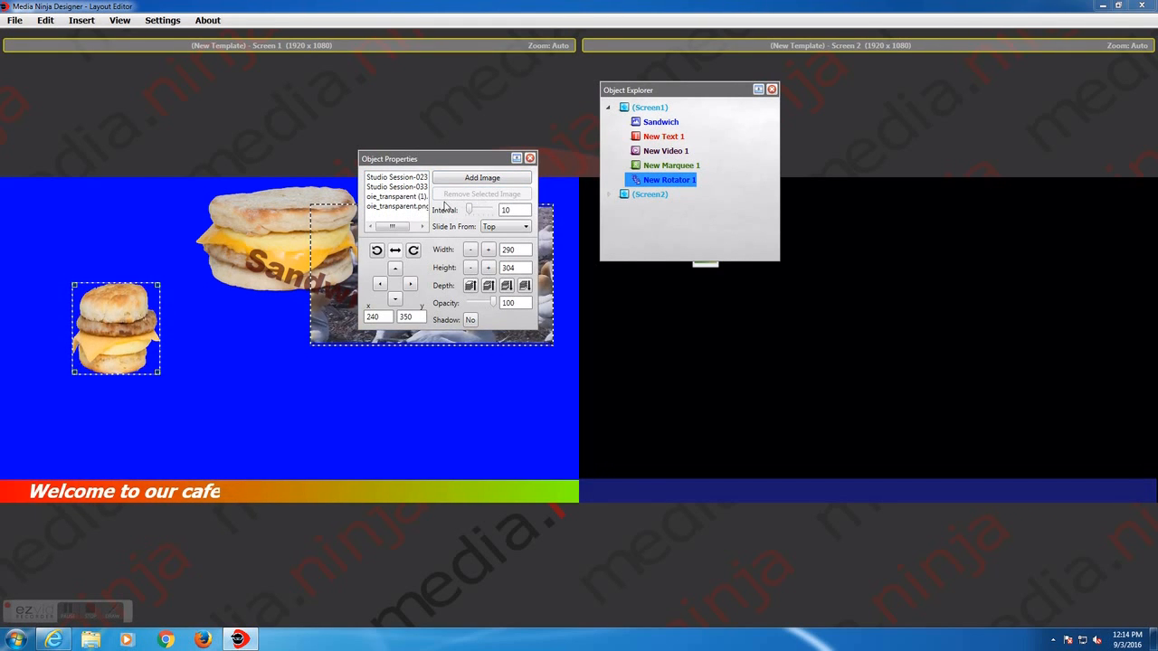
Shrink the image rotator to about 268 by 254 and make its pictures slide in from the left.
drag(160, 284, 151, 298)
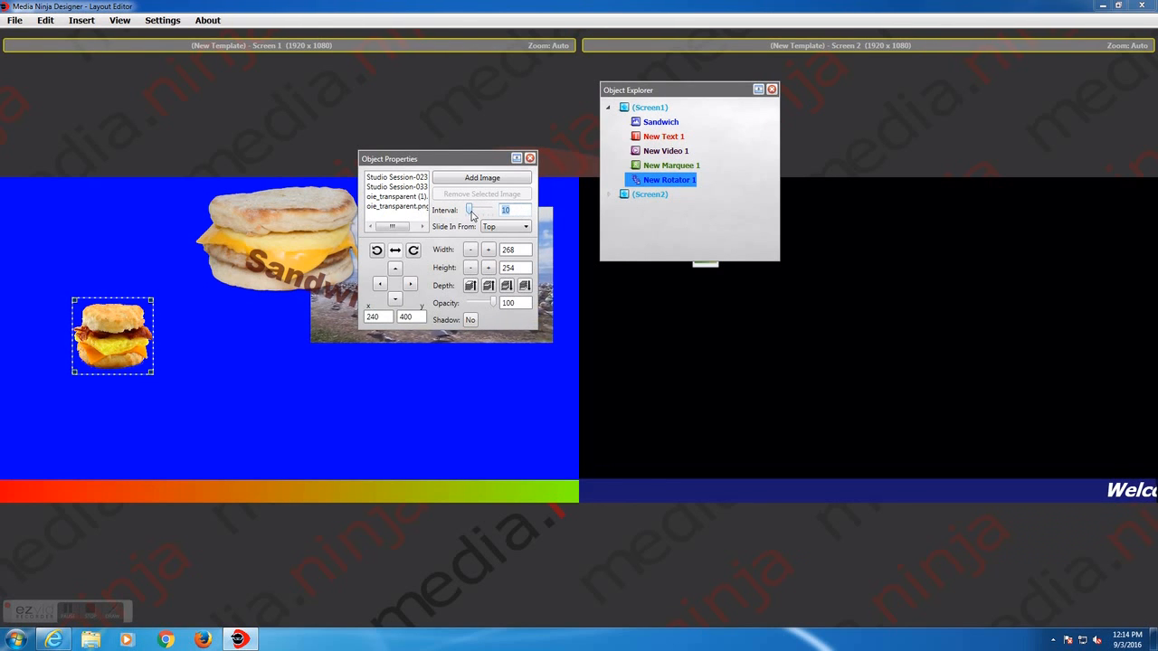
click(504, 227)
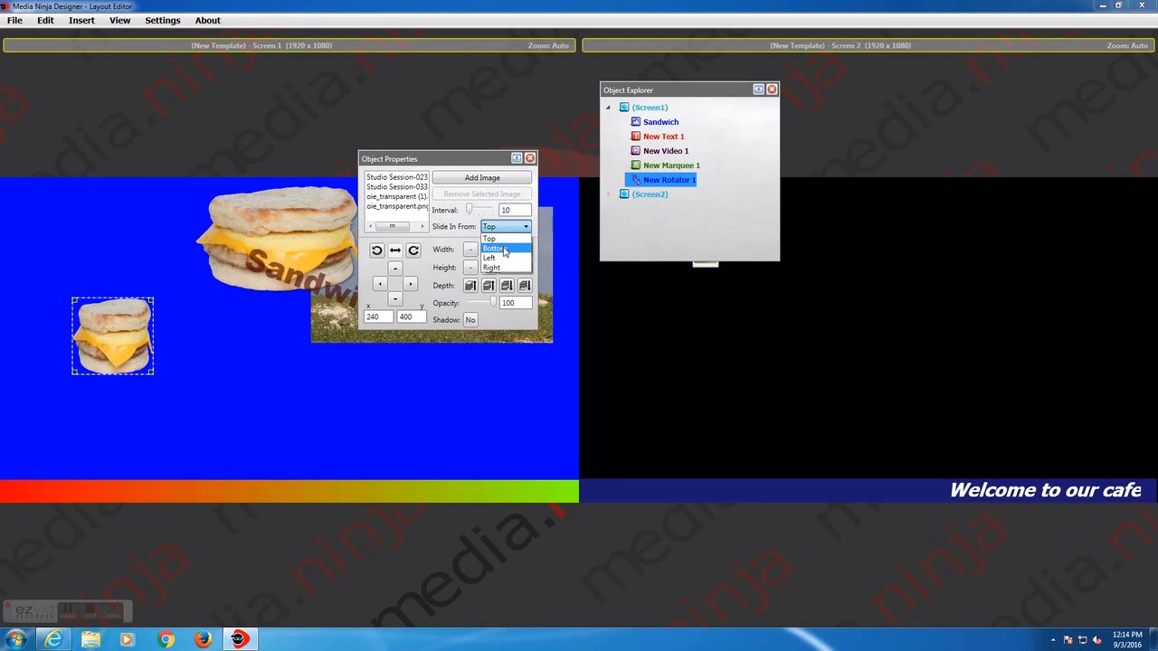
click(489, 258)
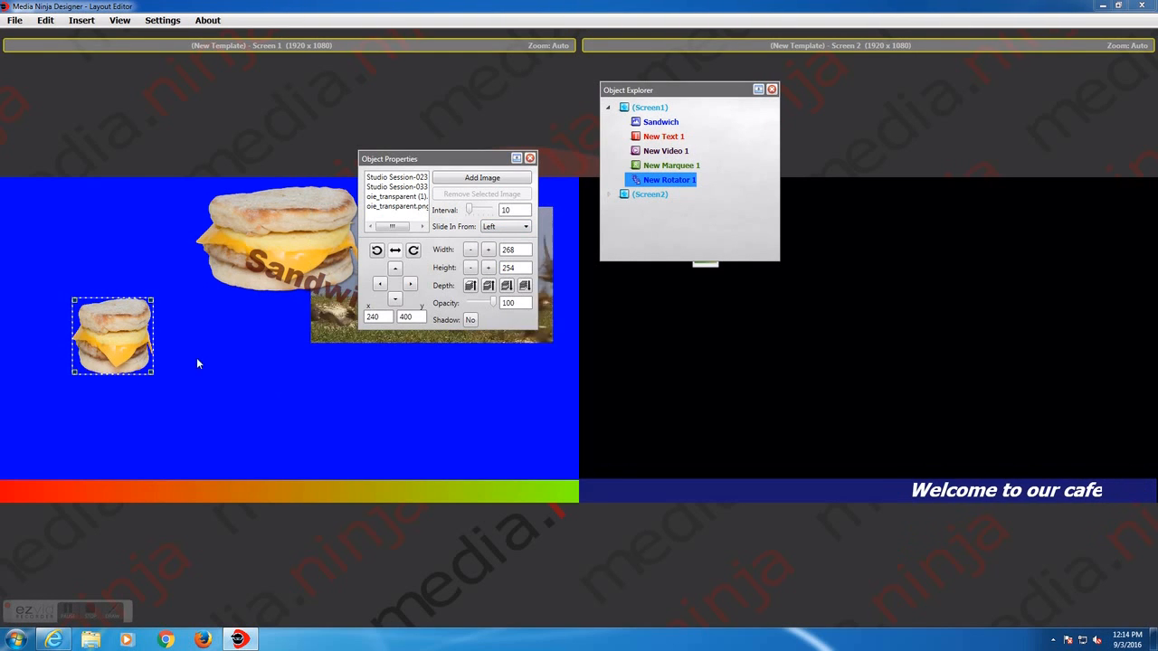
Move the image rotator to the lower right of Screen 1 and shrink it to about 258 by 228 at x 1630, y 756.
drag(106, 334, 529, 434)
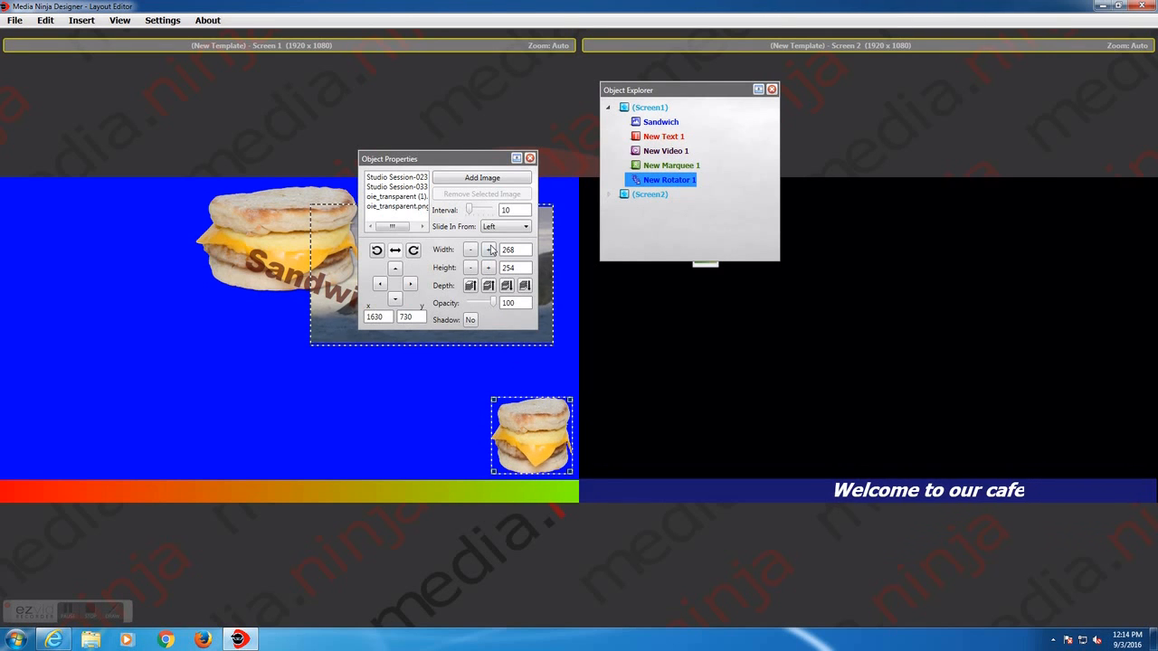
drag(571, 398, 566, 407)
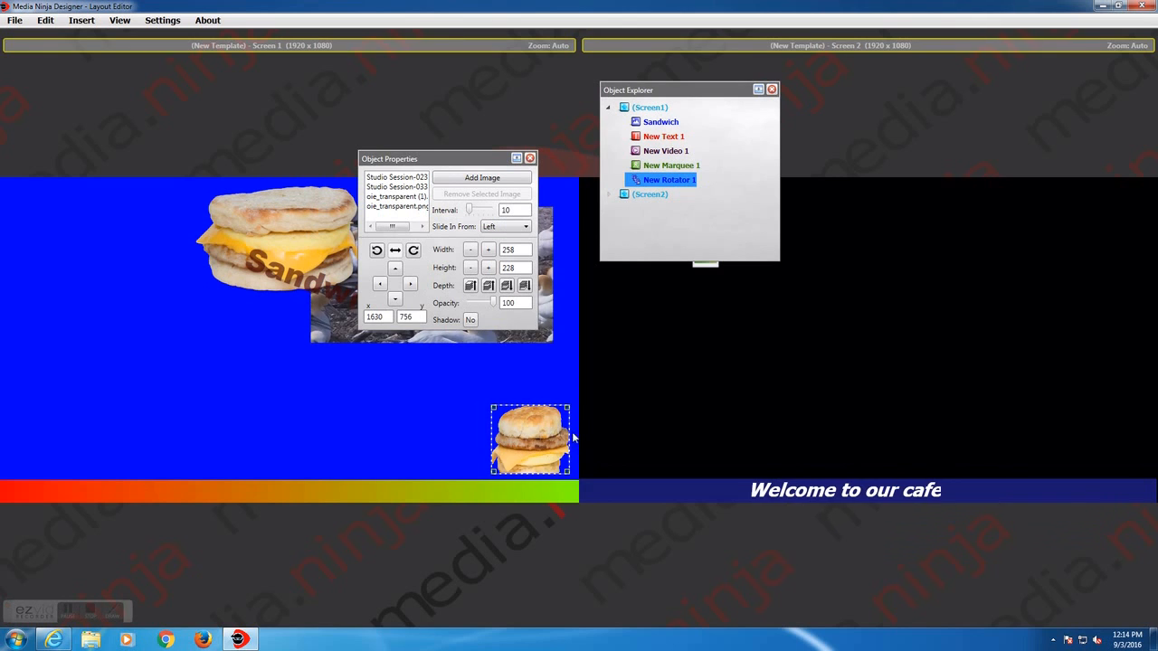
Enlarge the rotator to about 1310 by 950 at x 20, y 30, and shrink it back to about 240 by 208 at x 1590, y 740.
drag(494, 408, 175, 189)
drag(268, 368, 100, 370)
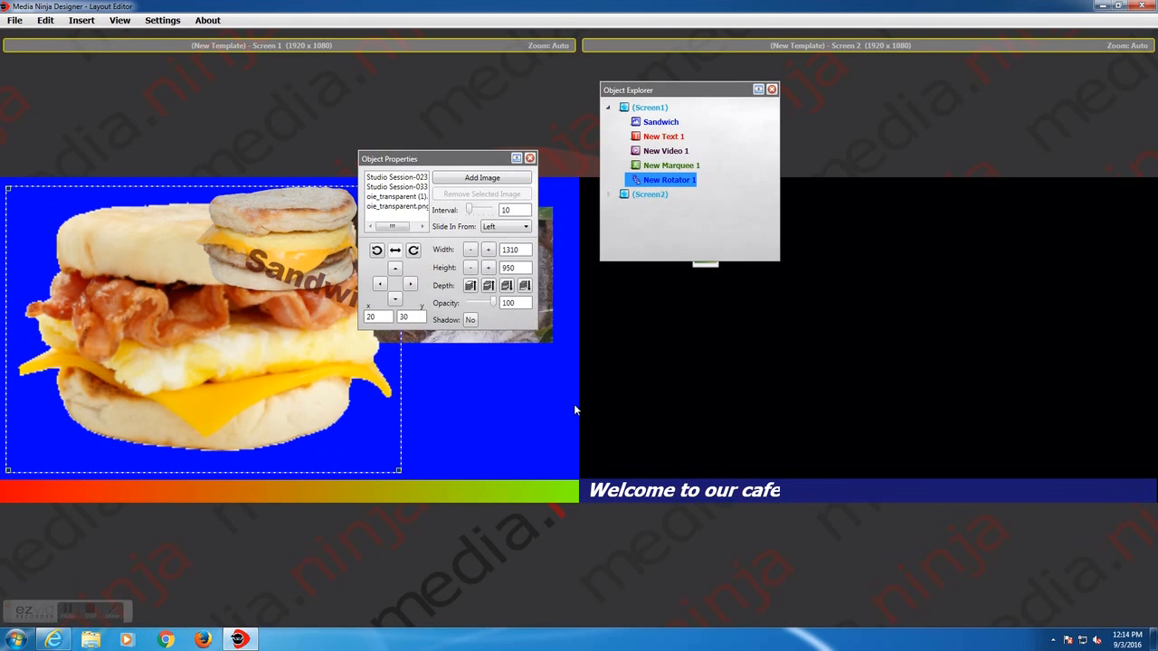
drag(7, 188, 519, 434)
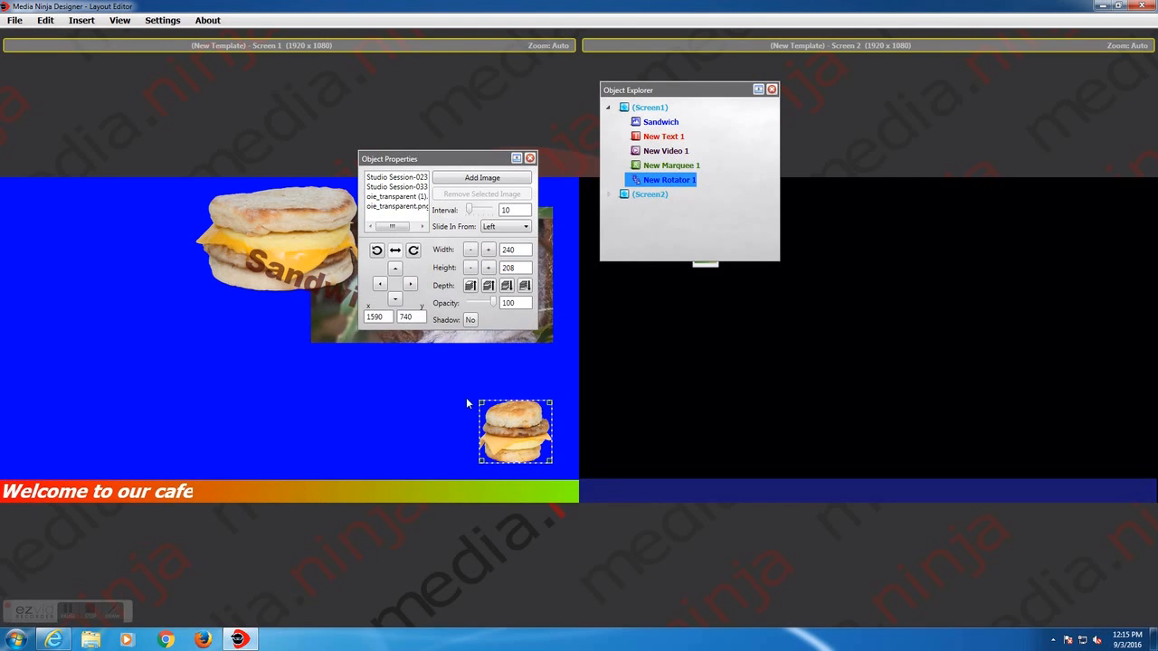
Preview only one screen and enlarge the image rotator to about 434 by 311 at x 1395, y 636.
click(125, 20)
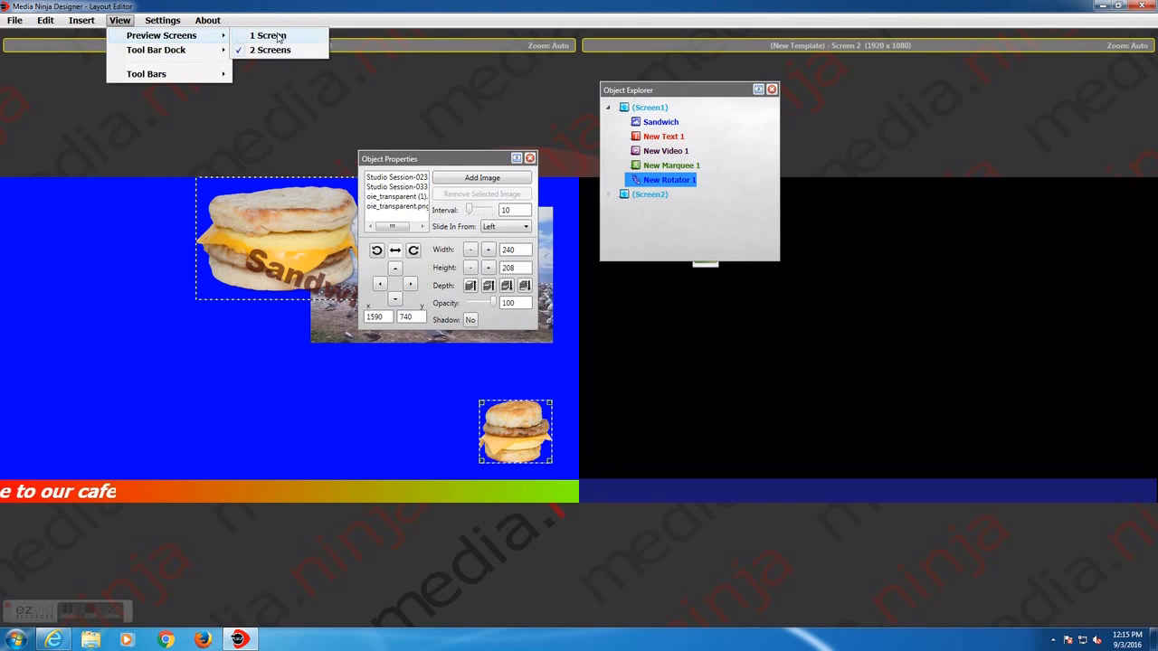
click(268, 35)
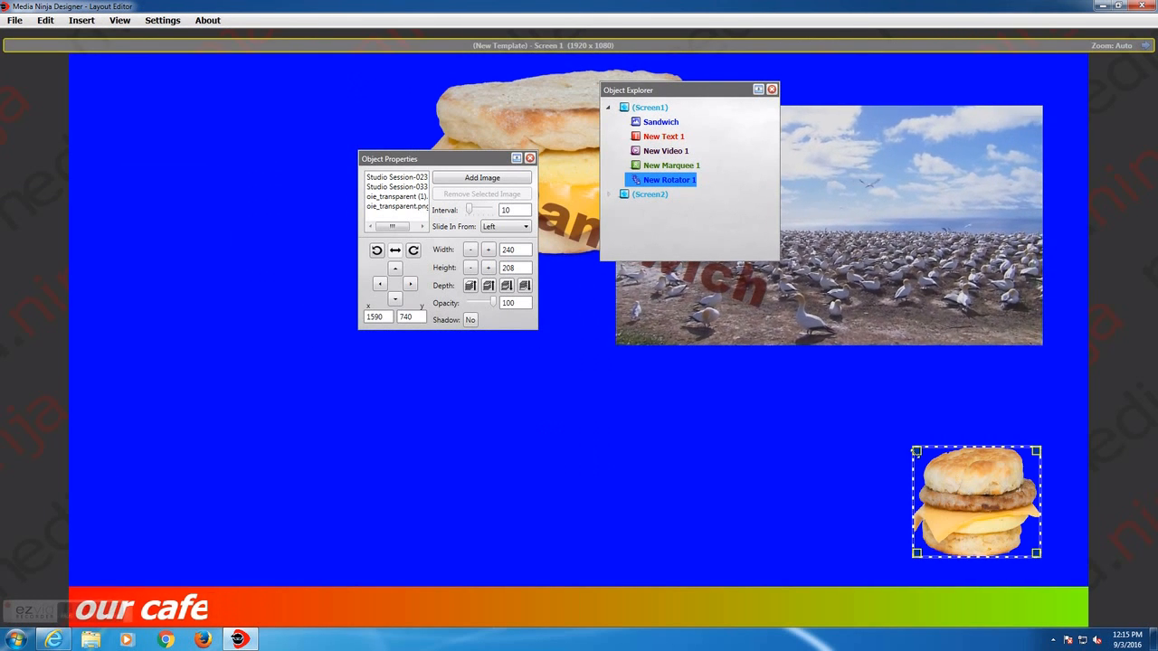
drag(914, 448, 813, 395)
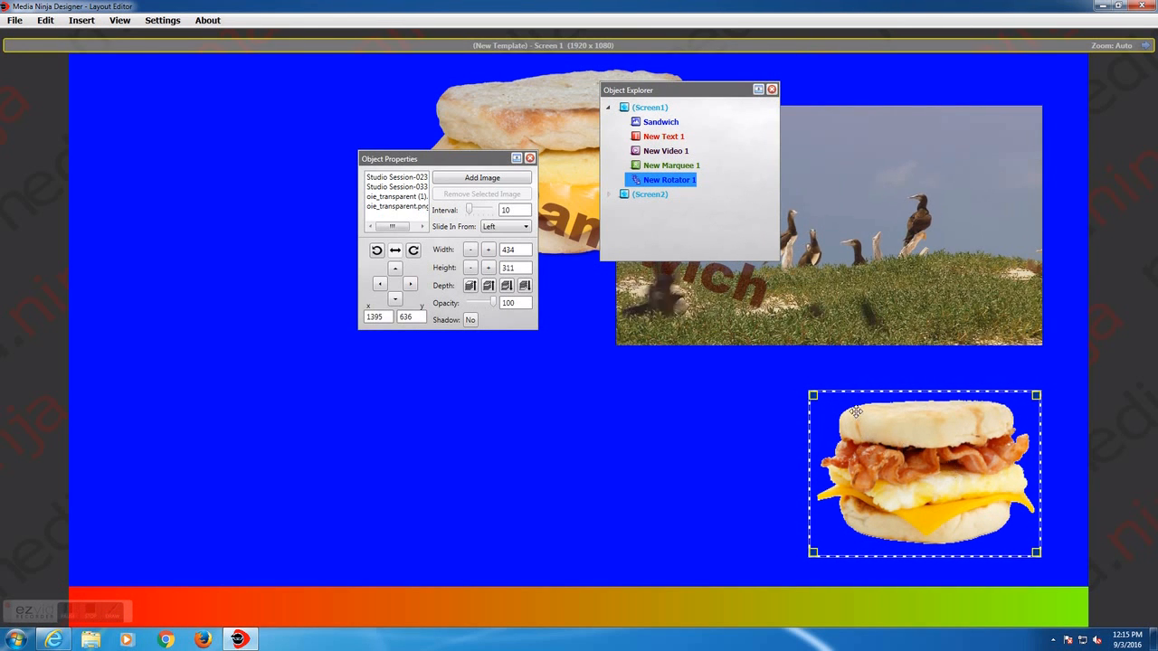
Shrink the image rotator on Screen 1 to about 309 by 239 and rotate it clockwise in 5° increments.
drag(813, 395, 880, 434)
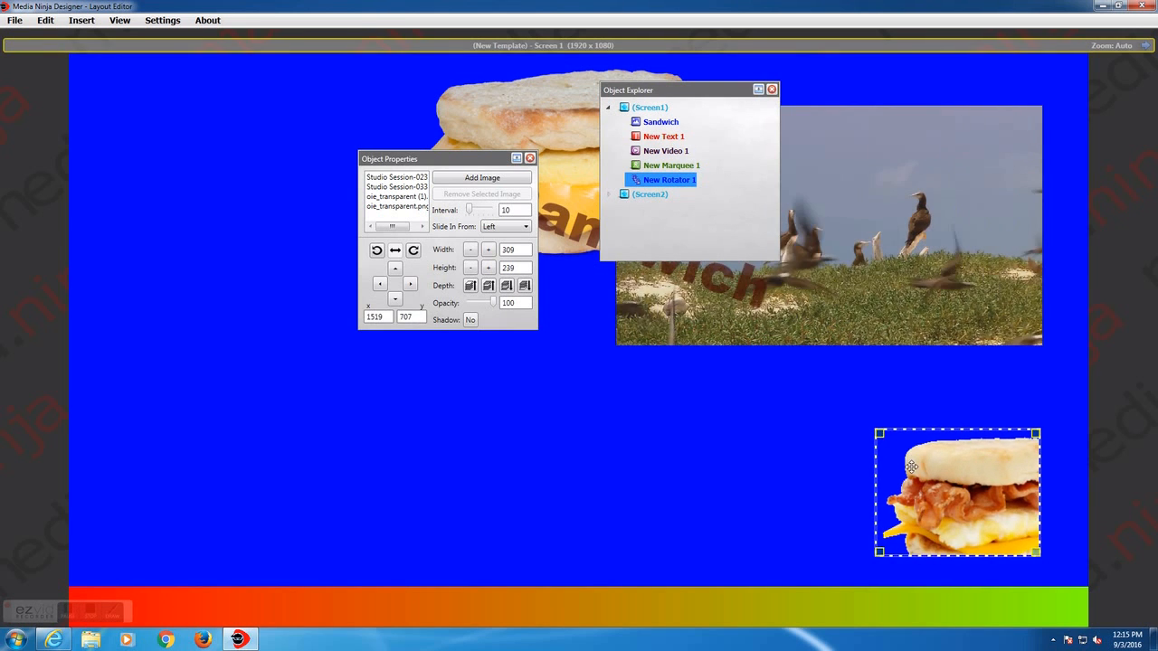
click(413, 251)
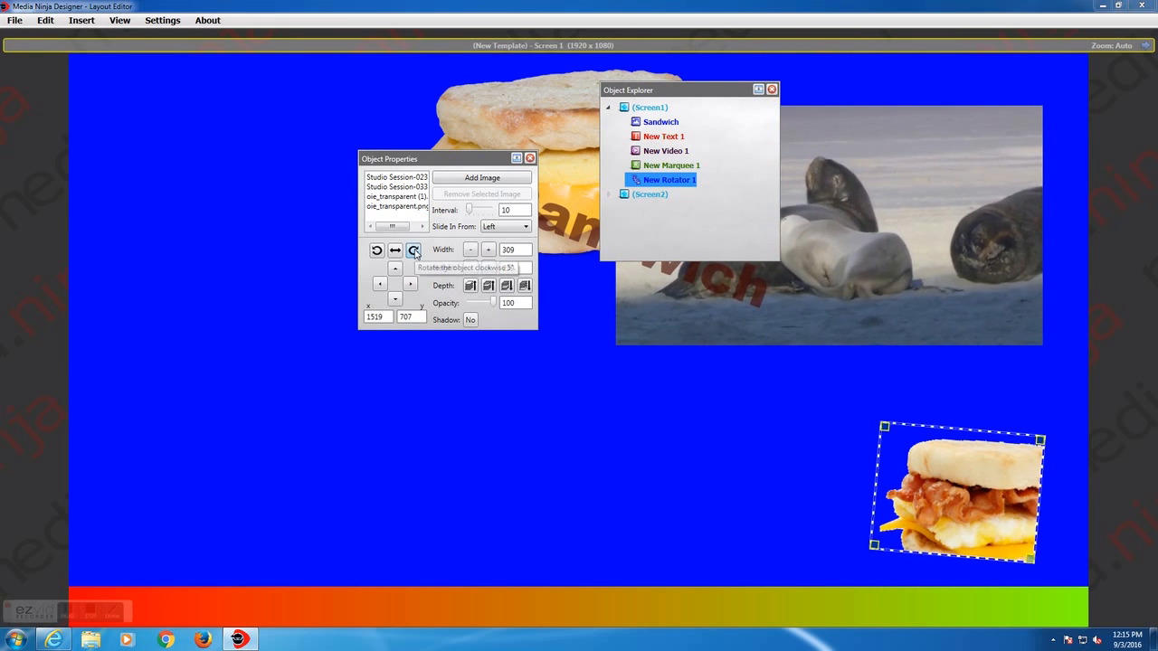
Move the tilted rotator to Screen 1's upper-left corner at x 100, y 100, and reposition it over the video at x 1340, y 180.
drag(1015, 490, 261, 168)
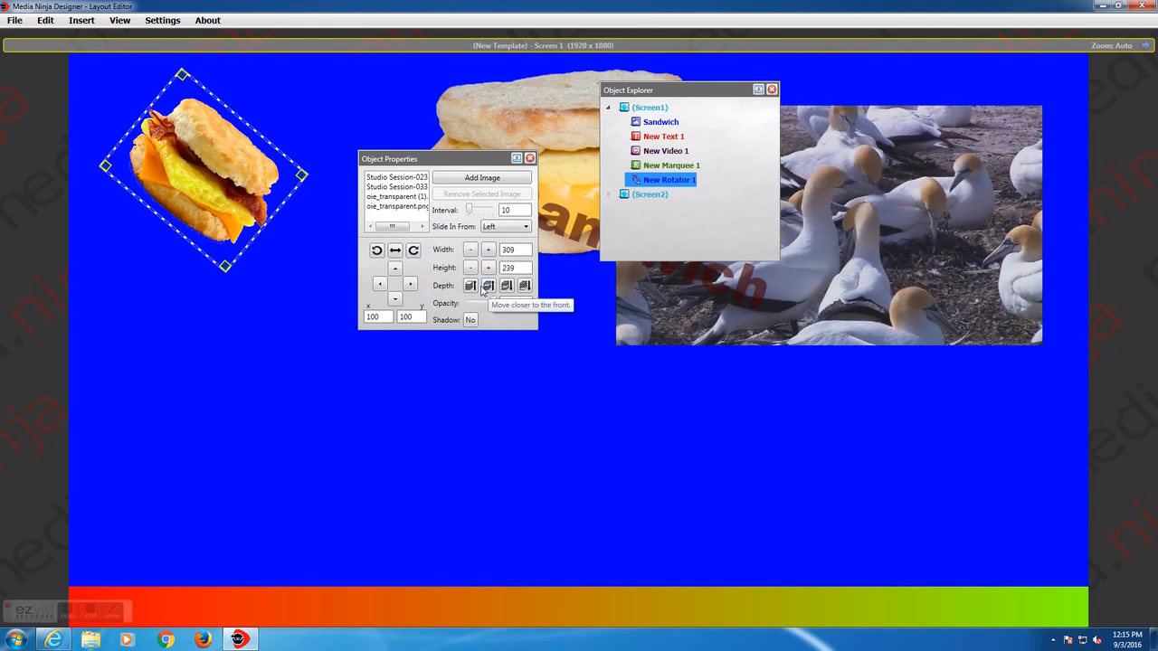
drag(172, 162, 849, 241)
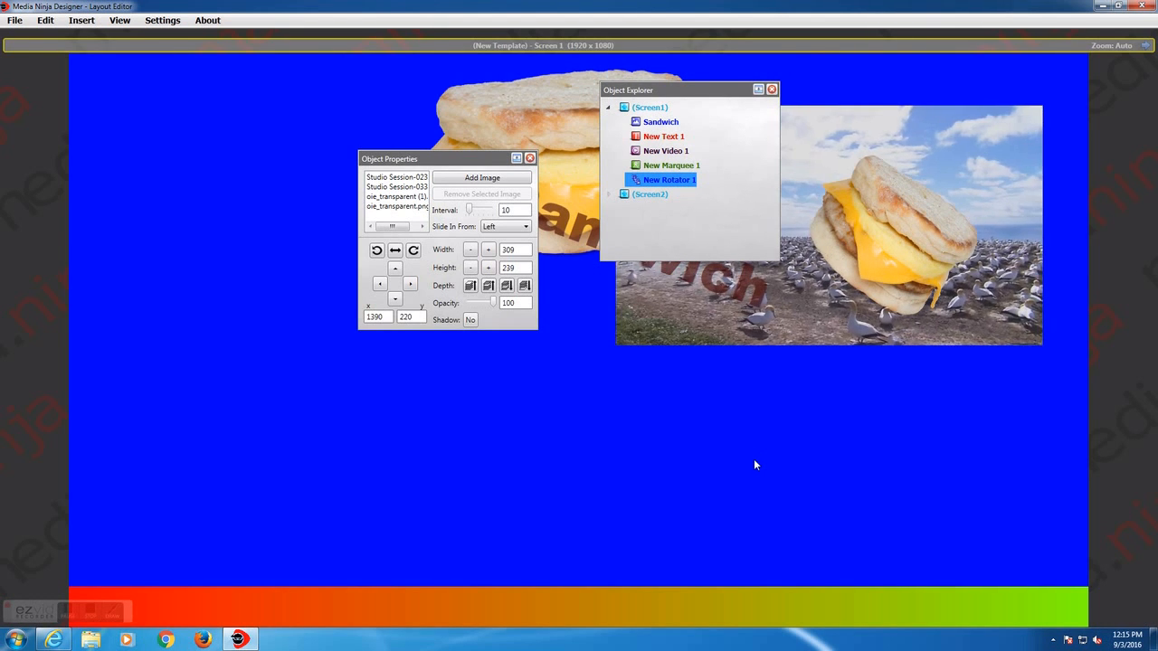
click(79, 23)
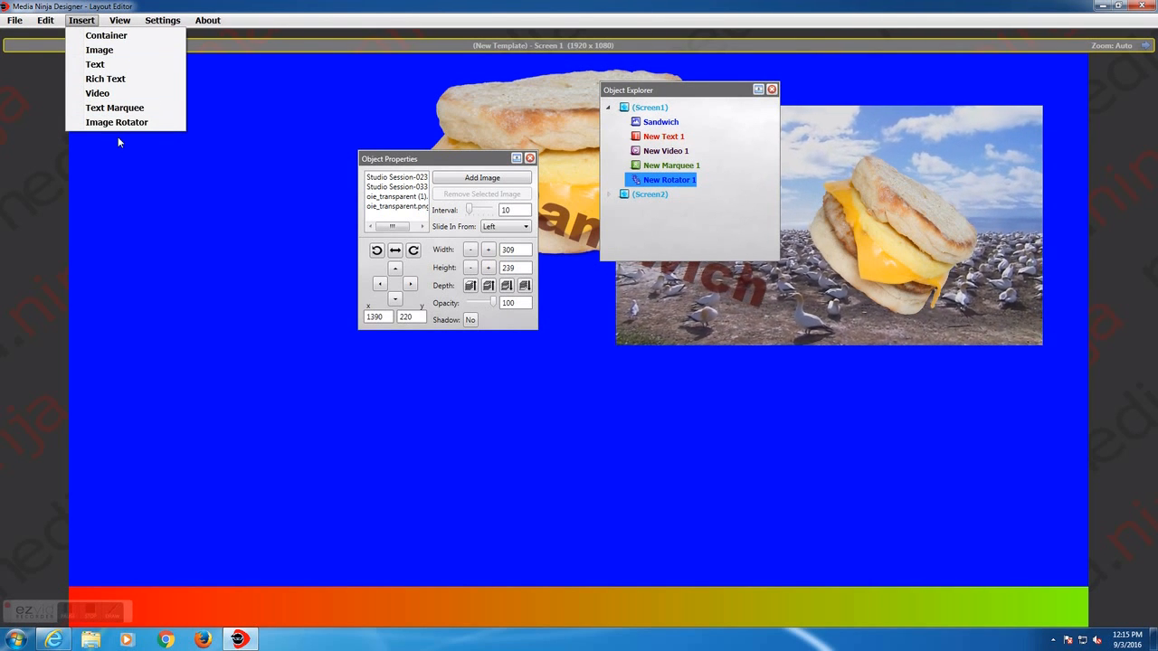
click(257, 67)
drag(876, 211, 849, 199)
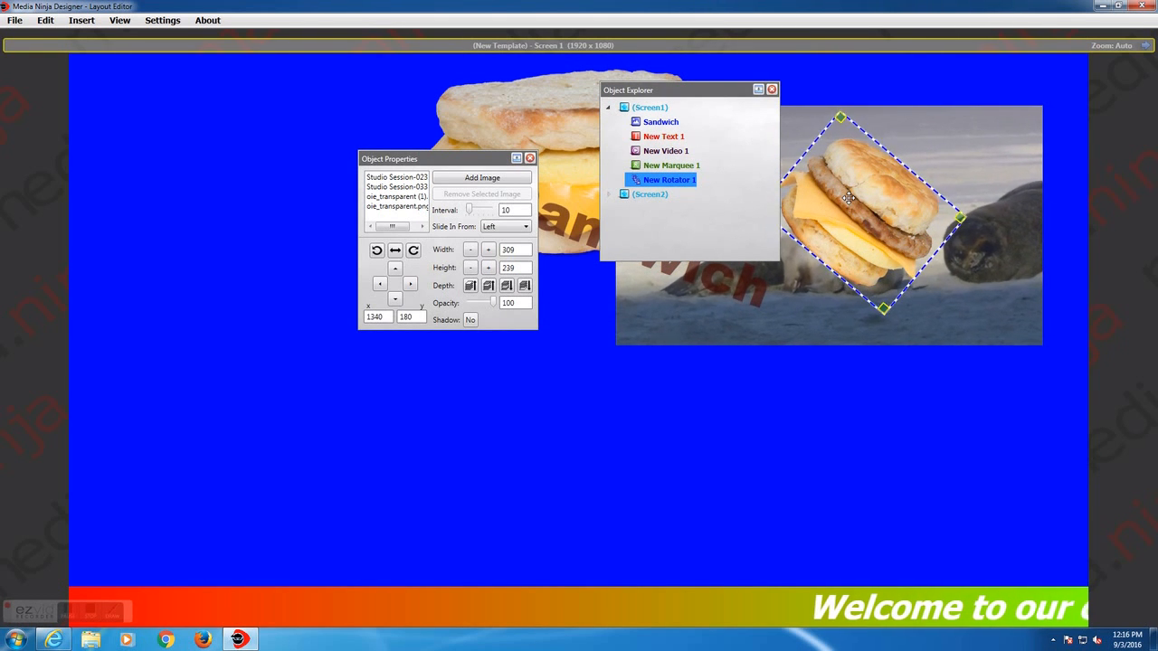